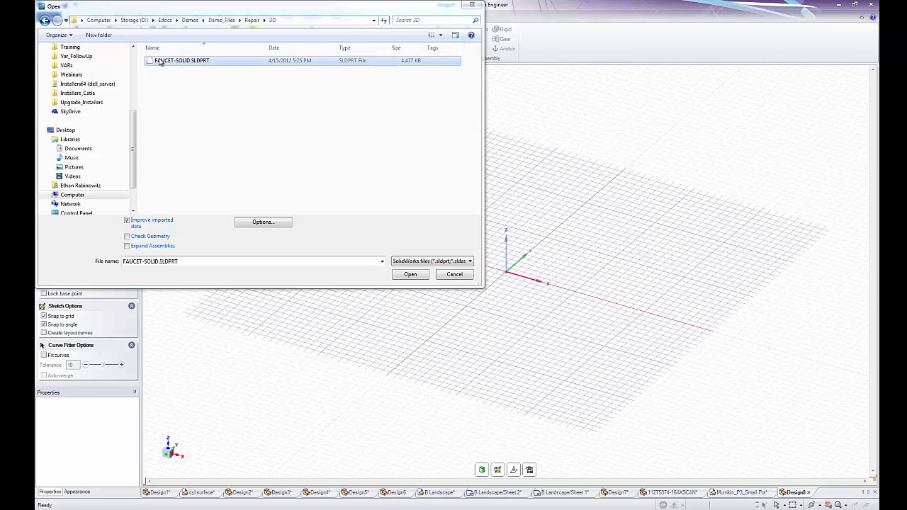
Open the SolidWorks part FAUCET-SOLID.SLDPRT.
{"action": "left_click", "coordinate": [410, 275]}
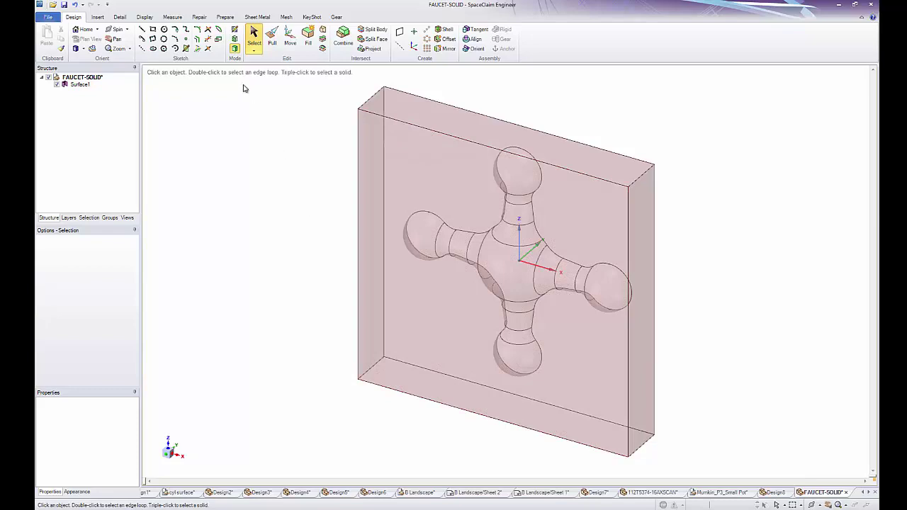
Check the imported faucet surface for stitchable edges and for gaps.
{"action": "left_click", "coordinate": [198, 18]}
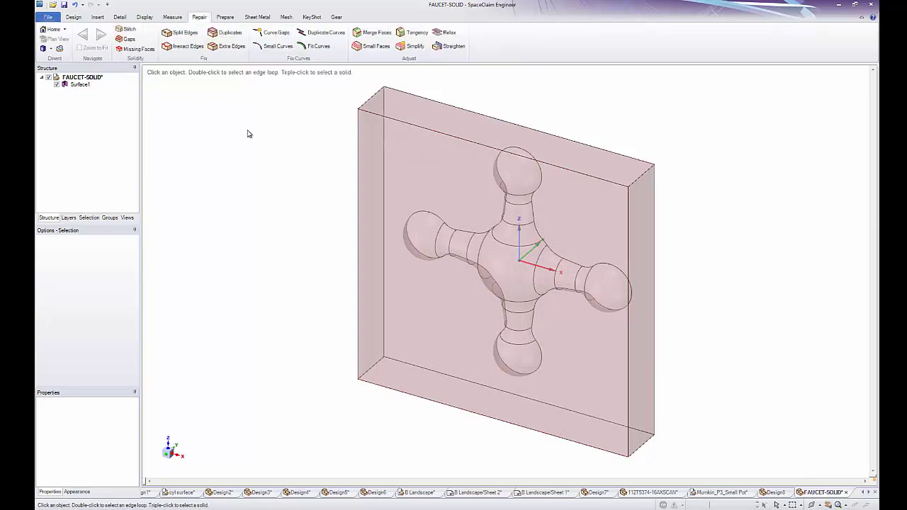
{"action": "middle_click_drag", "start_coordinate": [545, 202], "coordinate": [383, 190]}
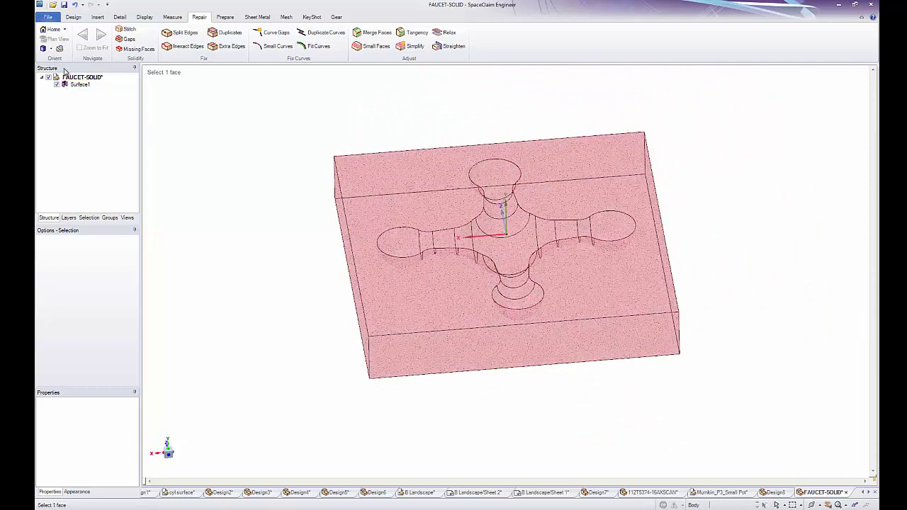
{"action": "left_click", "coordinate": [127, 32]}
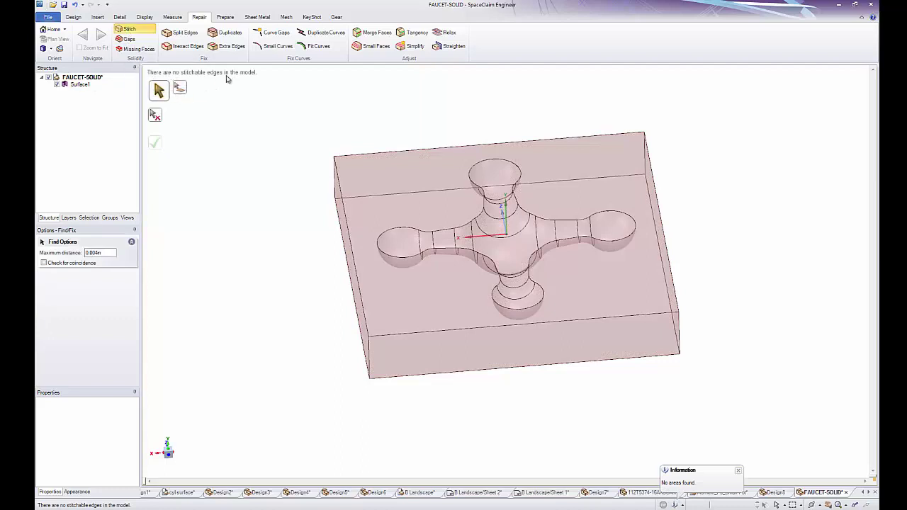
{"action": "left_click", "coordinate": [126, 40]}
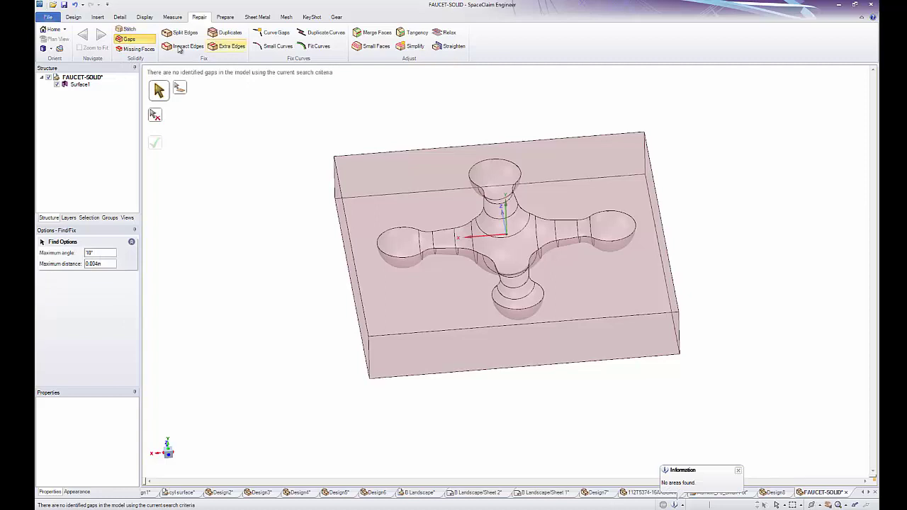
Find the missing faces in the faucet surface and run the automatic Patch repair on all of them twice.
{"action": "left_click", "coordinate": [138, 49]}
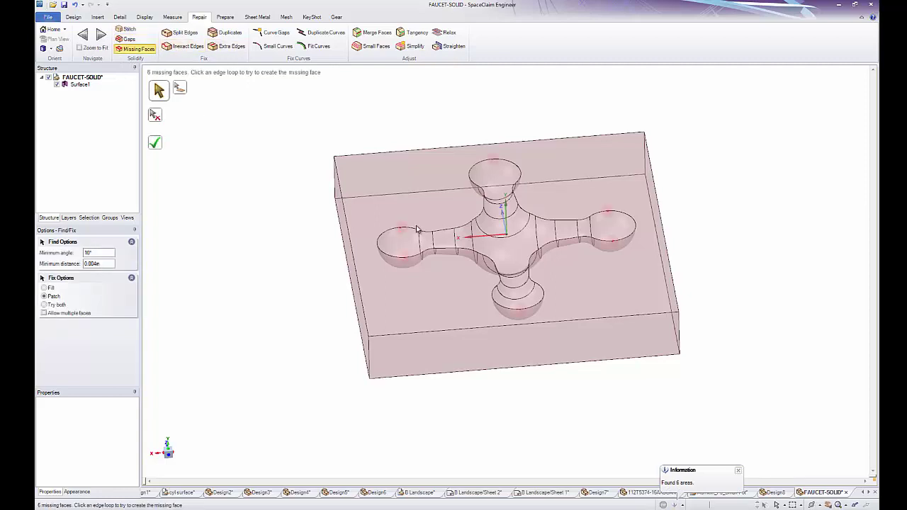
{"action": "left_click", "coordinate": [158, 144]}
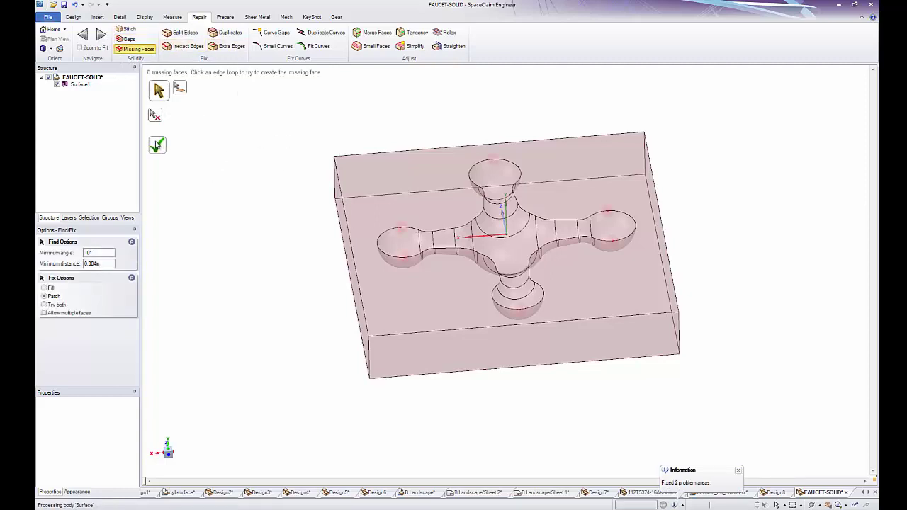
{"action": "left_click", "coordinate": [158, 145]}
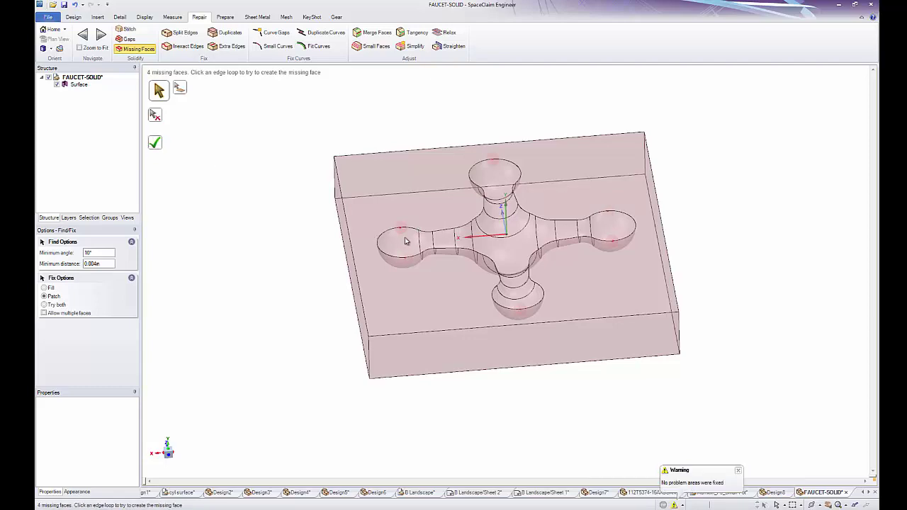
Examine the unrepaired missing face on the upper rim of the left arm's ball pocket, selecting the adjoining faces and edges.
{"action": "scroll", "coordinate": [403, 234], "scroll_direction": "up", "scroll_amount": 8}
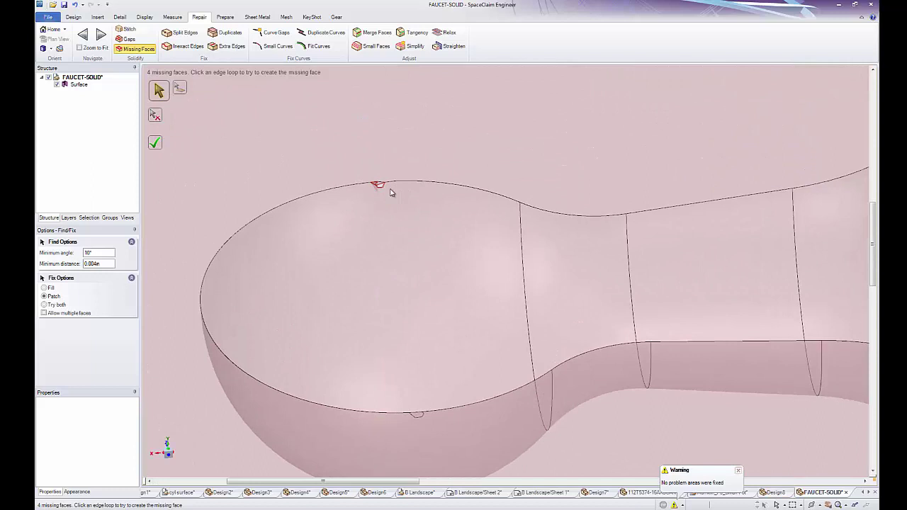
{"action": "scroll", "coordinate": [391, 192], "scroll_direction": "up", "scroll_amount": 5}
{"action": "middle_click_drag", "start_coordinate": [379, 253], "coordinate": [419, 180]}
{"action": "middle_click_drag", "start_coordinate": [435, 285], "coordinate": [454, 281]}
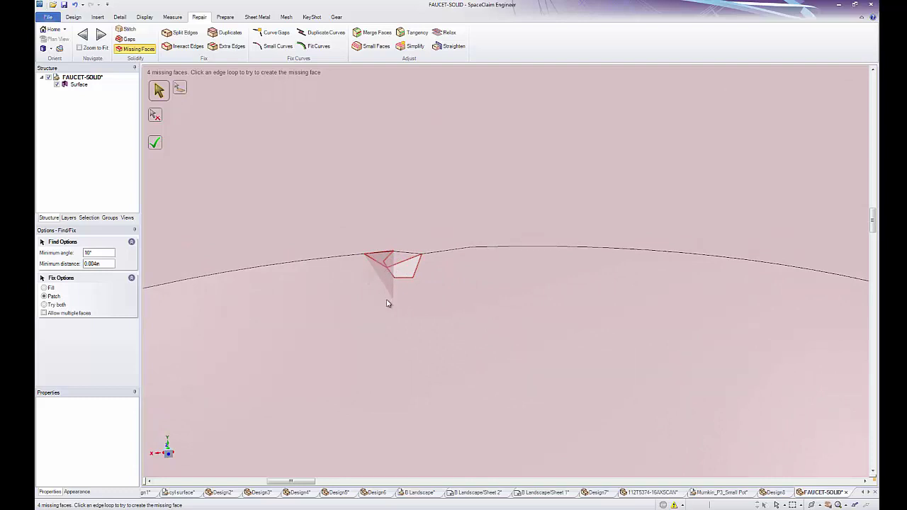
{"action": "key", "text": "Escape"}
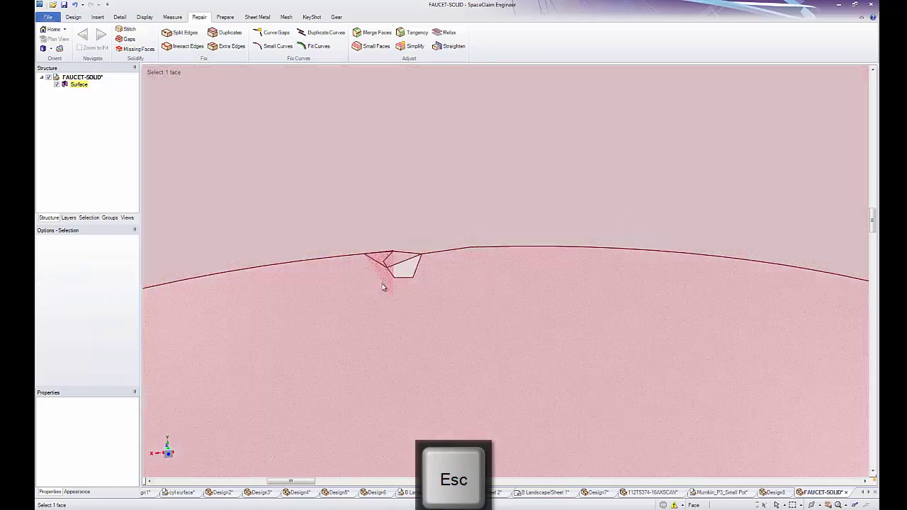
{"action": "left_click", "coordinate": [378, 281]}
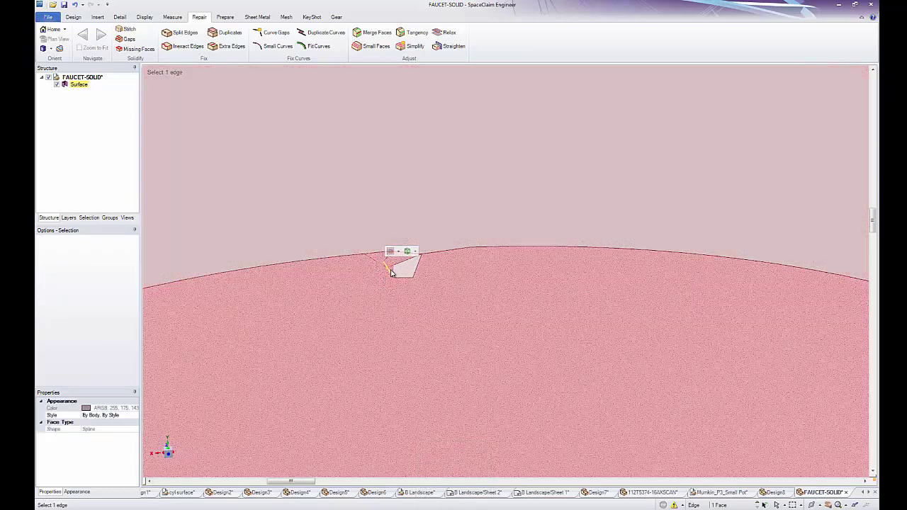
{"action": "left_click", "coordinate": [392, 270]}
{"action": "left_click", "coordinate": [397, 264]}
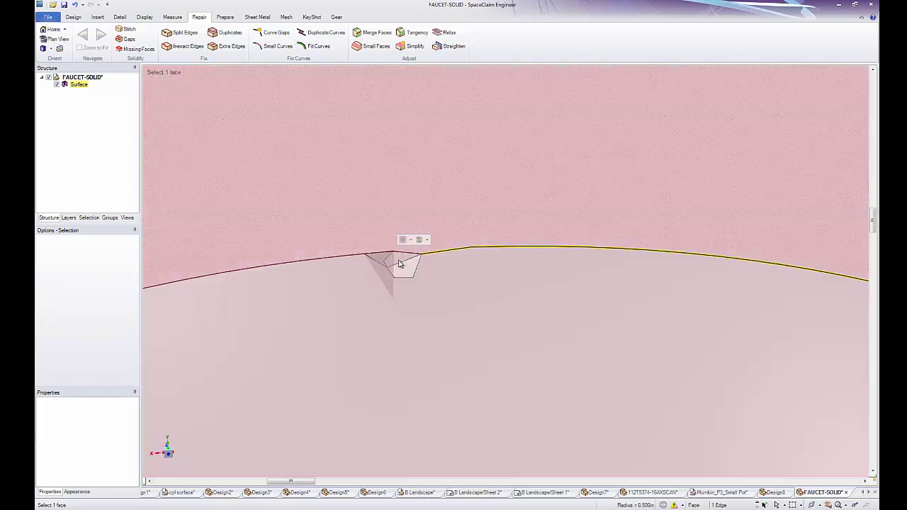
{"action": "left_click", "coordinate": [397, 262]}
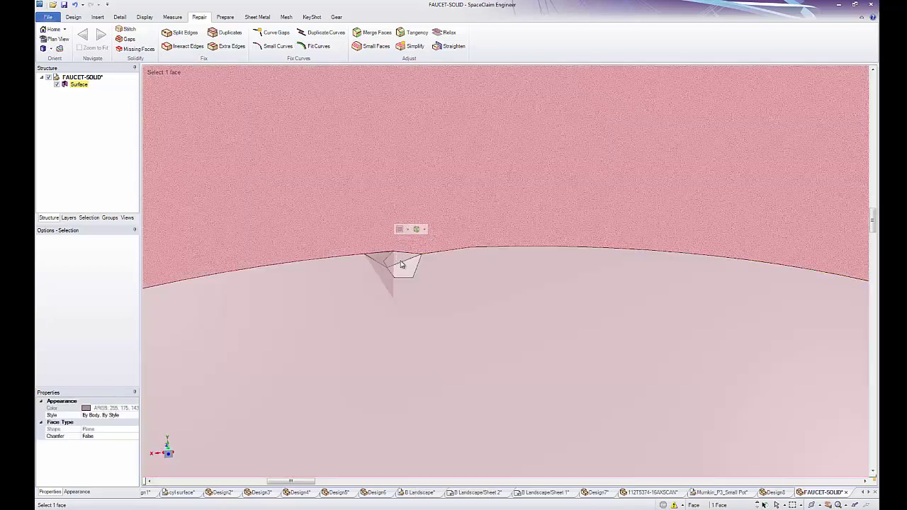
{"action": "left_click", "coordinate": [400, 269]}
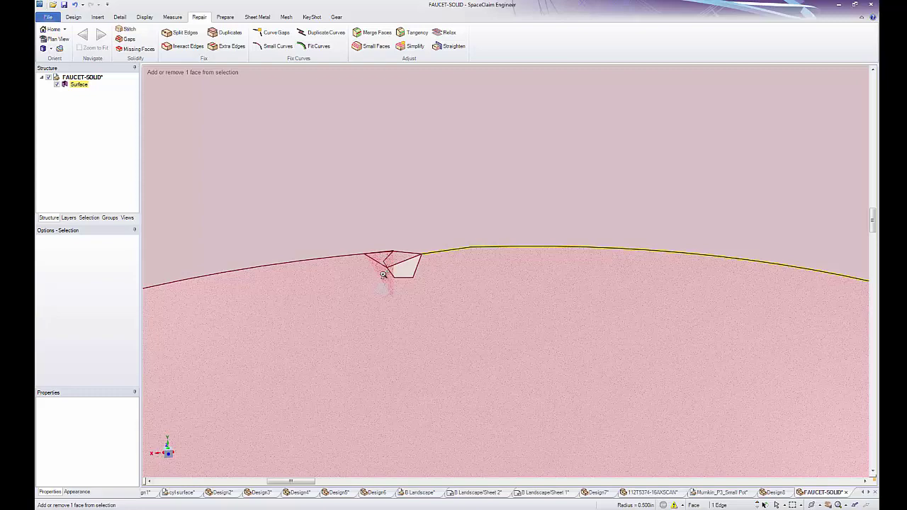
{"action": "middle_click_drag", "start_coordinate": [385, 269], "coordinate": [199, 137], "text": "ctrl"}
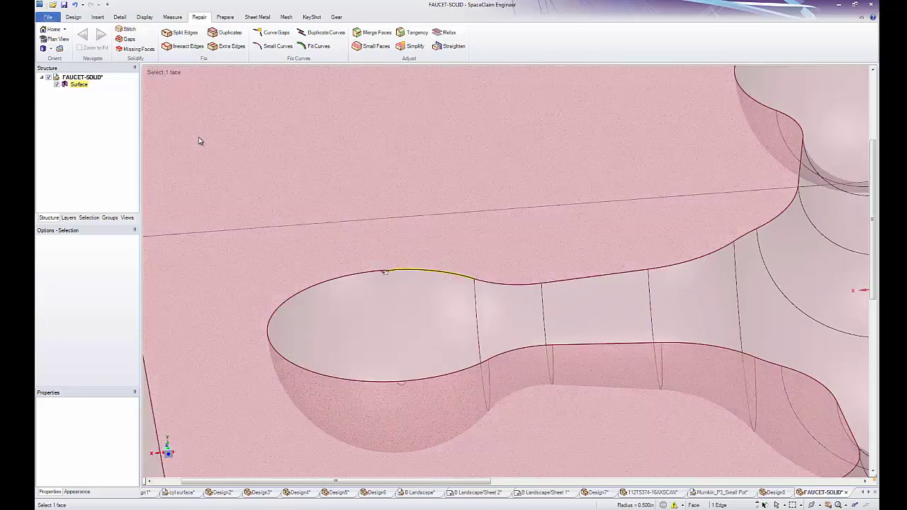
Insert a solid sphere centred on the defect at the upper rim of the left arm's ball pocket, large enough to enclose it.
{"action": "left_click", "coordinate": [97, 17]}
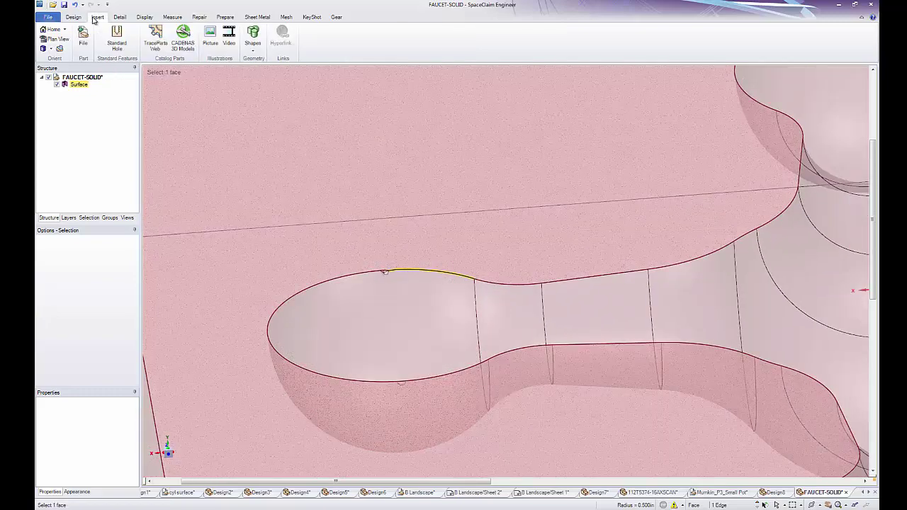
{"action": "left_click", "coordinate": [254, 54]}
{"action": "key", "text": "Escape"}
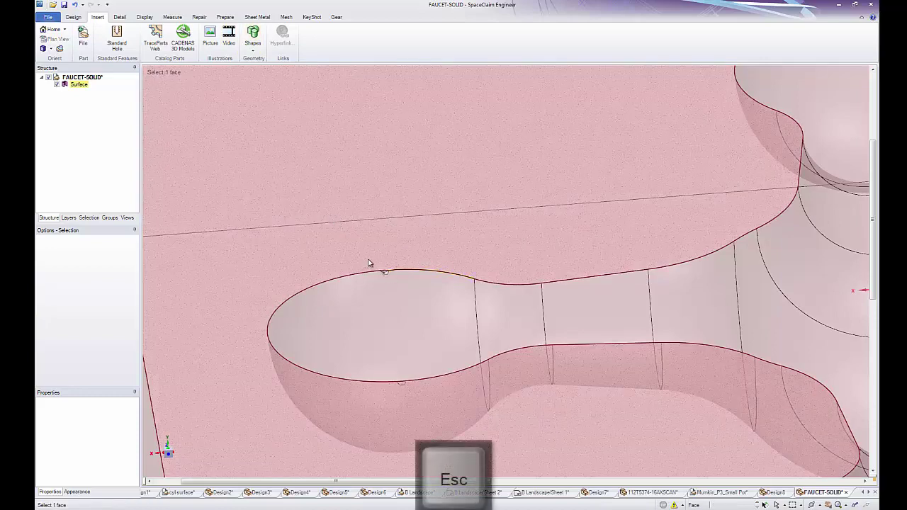
{"action": "left_click", "coordinate": [249, 52]}
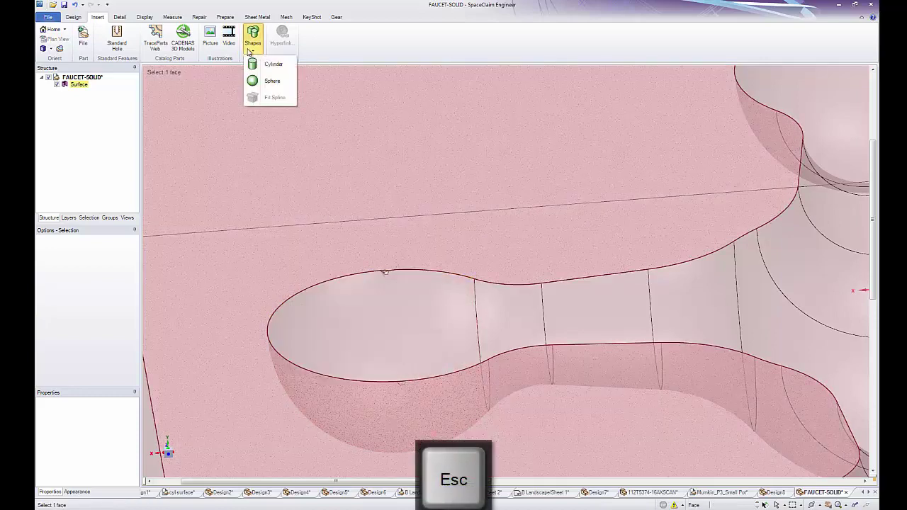
{"action": "left_click", "coordinate": [271, 81]}
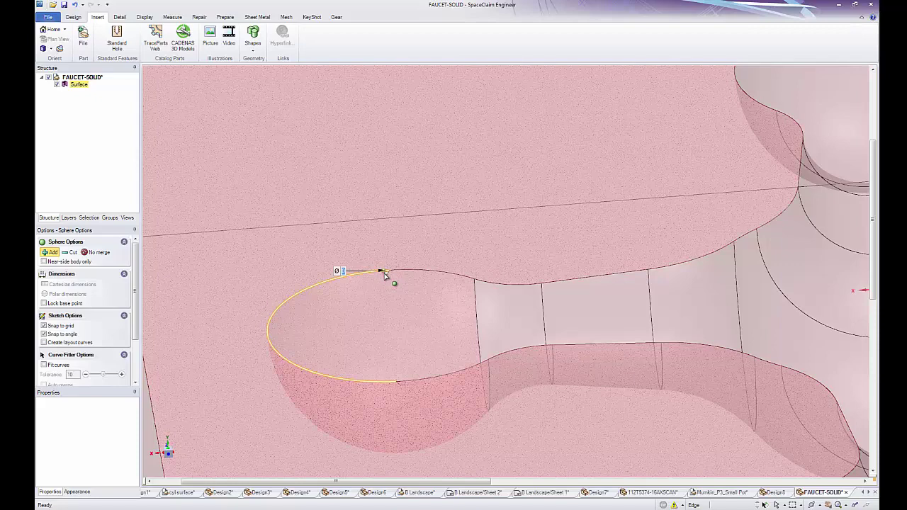
{"action": "left_click", "coordinate": [383, 272]}
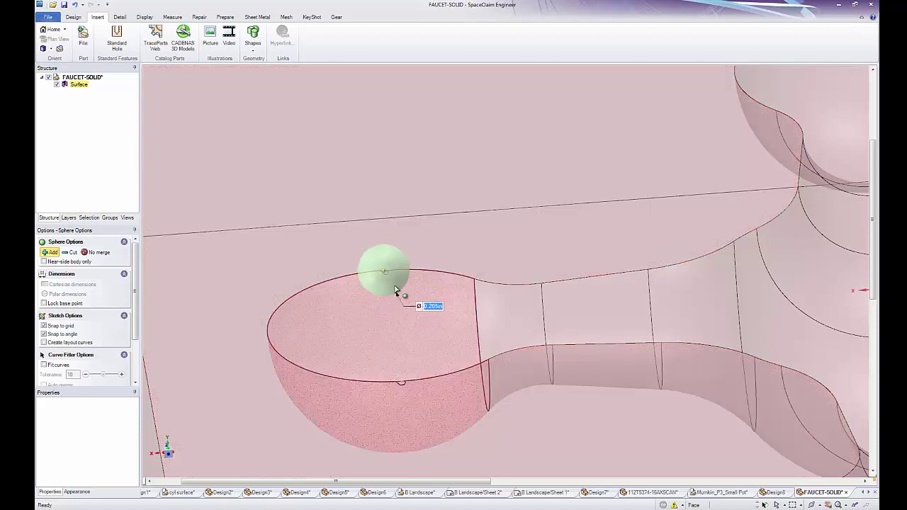
{"action": "middle_click_drag", "start_coordinate": [396, 290], "coordinate": [430, 285]}
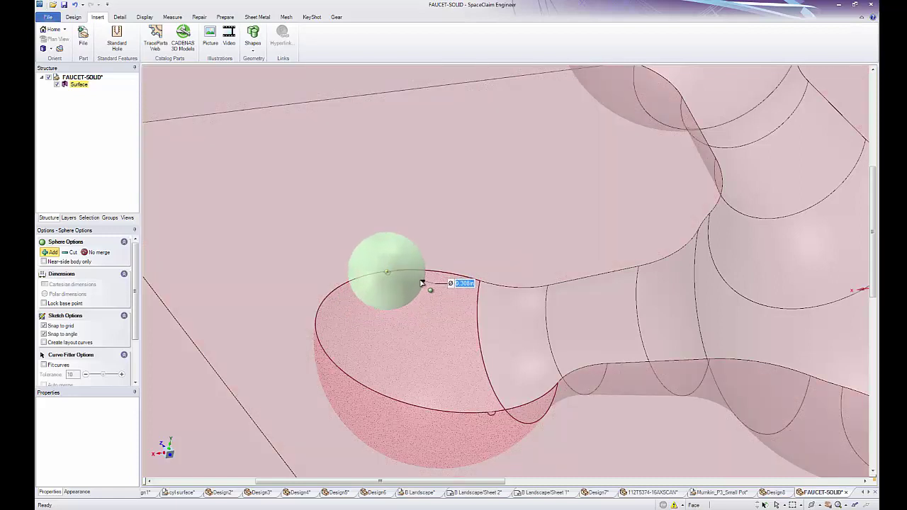
{"action": "left_click", "coordinate": [427, 285]}
{"action": "middle_click_drag", "start_coordinate": [425, 310], "coordinate": [158, 164]}
Inspect the sphere's solid body and the original surface body in the model structure.
{"action": "left_click", "coordinate": [69, 95]}
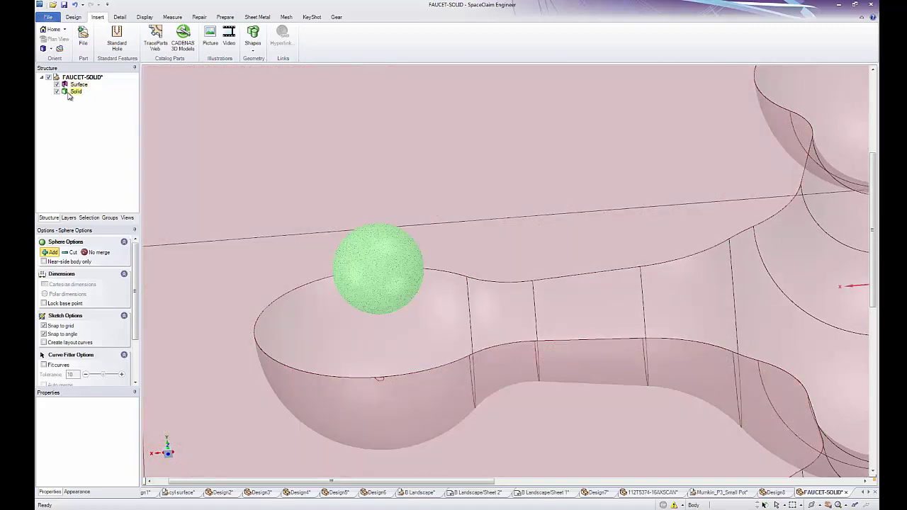
{"action": "left_click", "coordinate": [57, 84]}
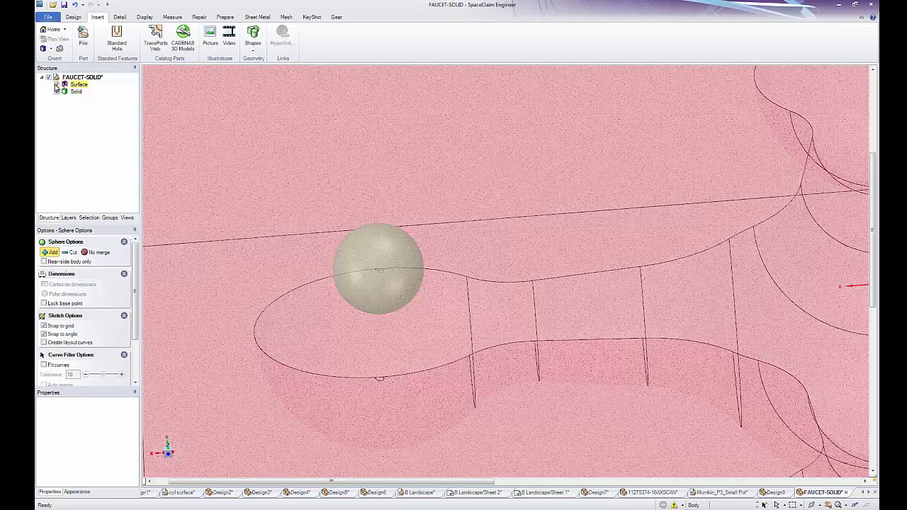
{"action": "left_click", "coordinate": [57, 84]}
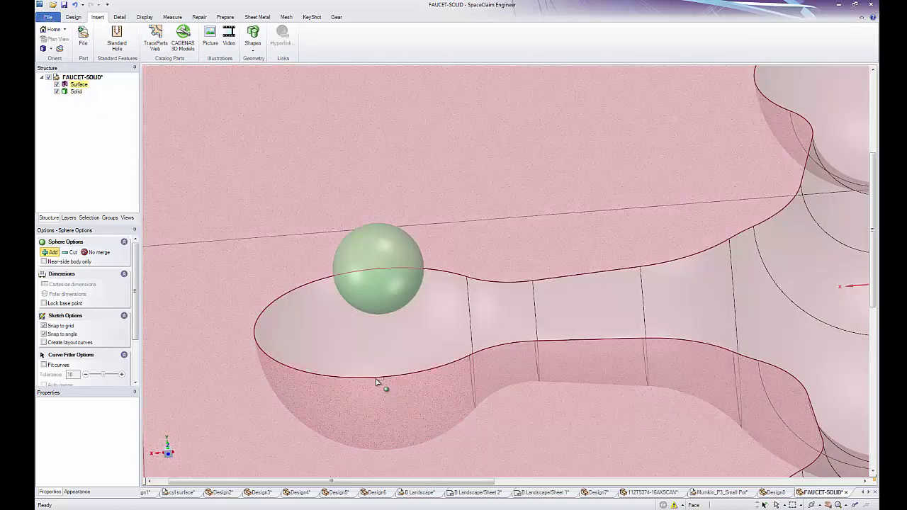
Insert a second sphere about 0.4 in in diameter, centred on the defect at the lower rim of the same pocket.
{"action": "left_click", "coordinate": [377, 378]}
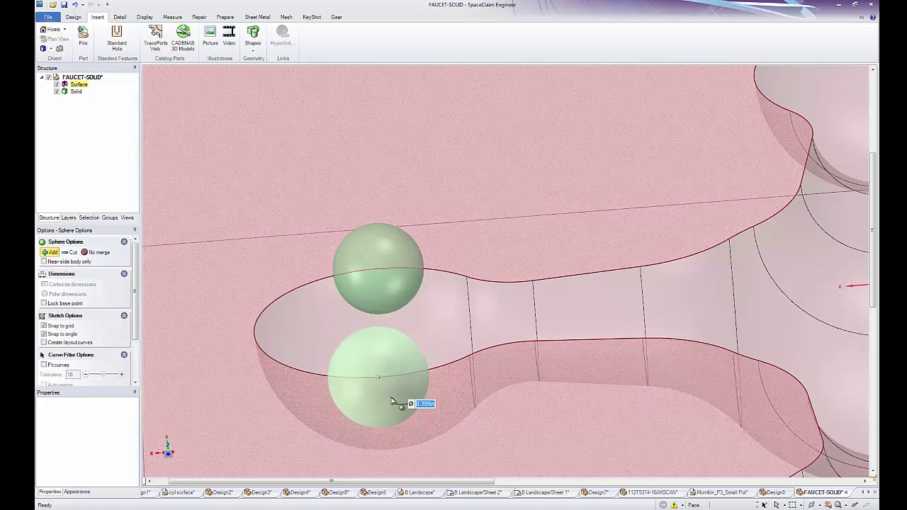
{"action": "left_click", "coordinate": [392, 401]}
{"action": "scroll", "coordinate": [385, 401], "scroll_direction": "down", "scroll_amount": 5}
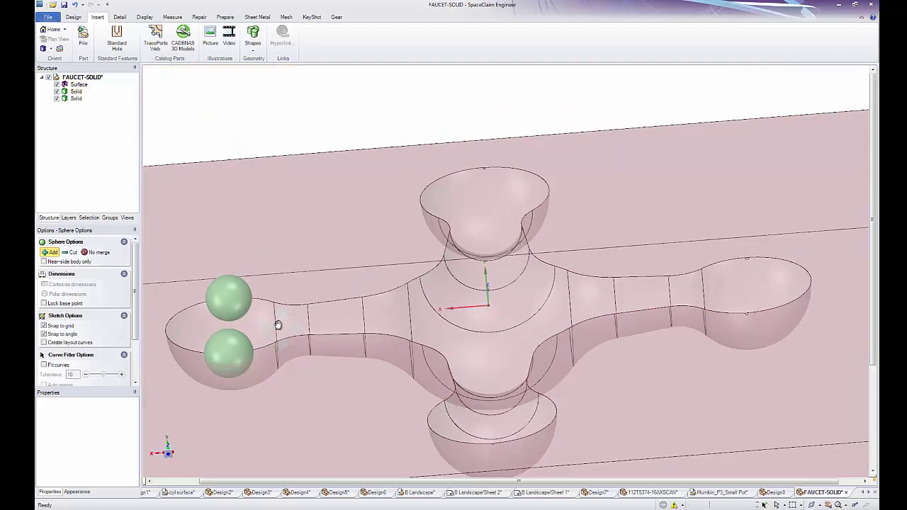
{"action": "key", "text": "Escape"}
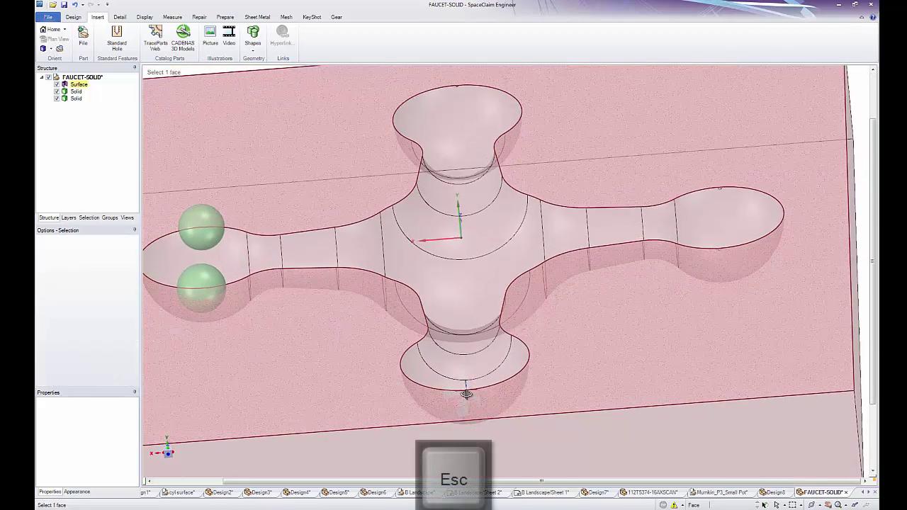
Select two edges of the defect on the lower arm's ball pocket rim and insert a sphere fitted to them.
{"action": "scroll", "coordinate": [461, 386], "scroll_direction": "up", "scroll_amount": 5}
{"action": "left_click_drag", "start_coordinate": [490, 406], "coordinate": [492, 407]}
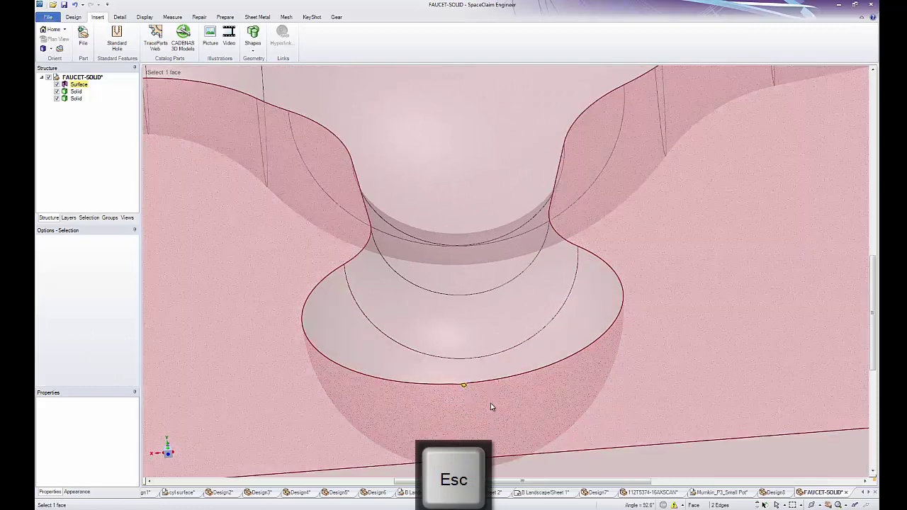
{"action": "left_click", "coordinate": [253, 37]}
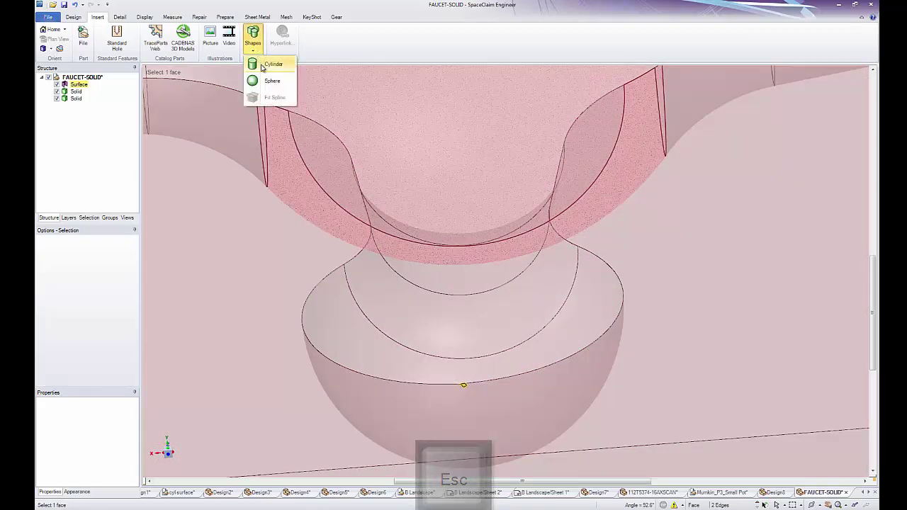
{"action": "left_click", "coordinate": [272, 81]}
{"action": "scroll", "coordinate": [465, 407], "scroll_direction": "up", "scroll_amount": 5}
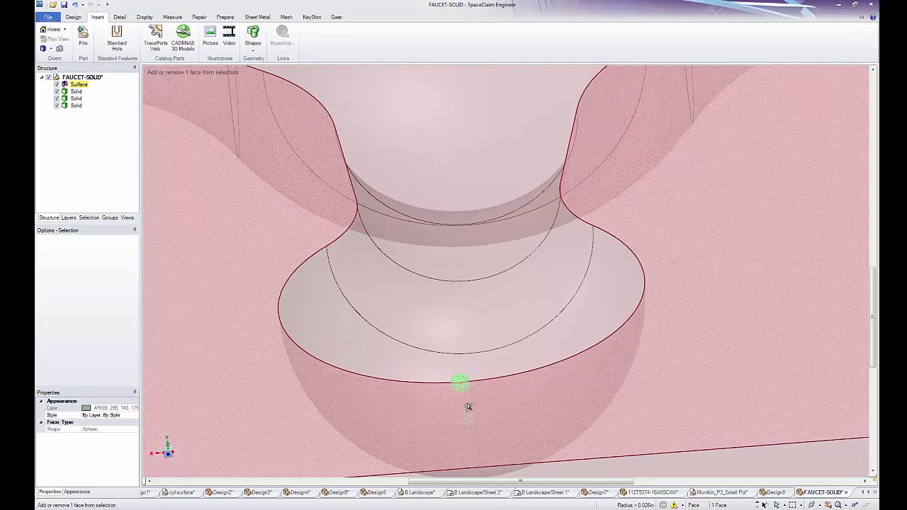
{"action": "scroll", "coordinate": [453, 398], "scroll_direction": "down", "scroll_amount": 3}
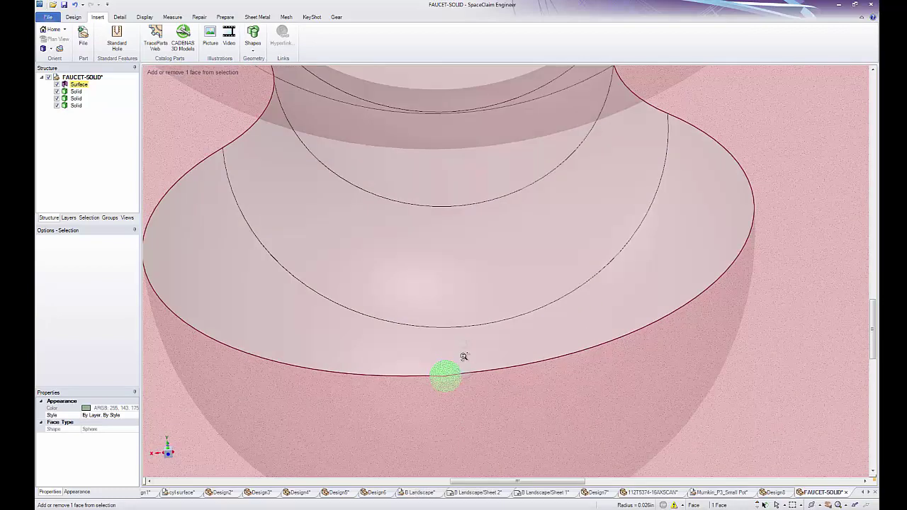
Enlarge the small sphere on the lower arm's pocket rim to a 0.100 in radius with Pull.
{"action": "left_click", "coordinate": [74, 17]}
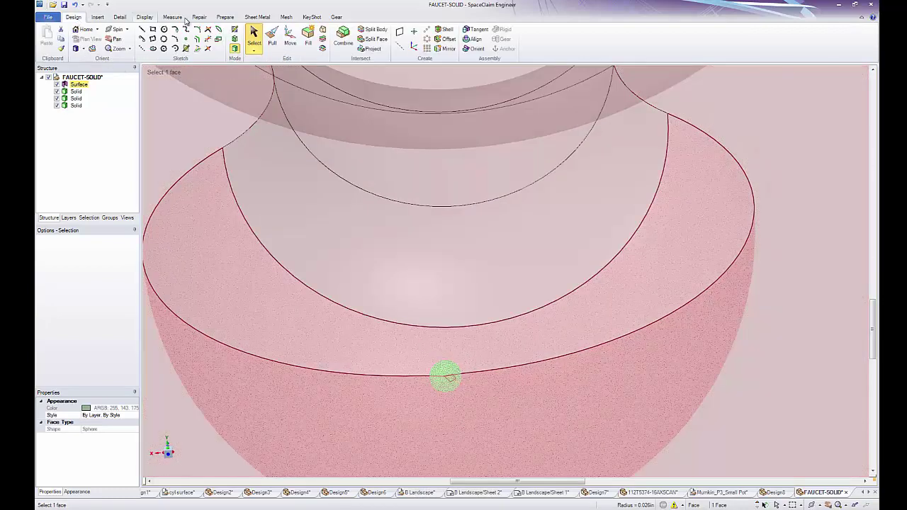
{"action": "left_click", "coordinate": [273, 38]}
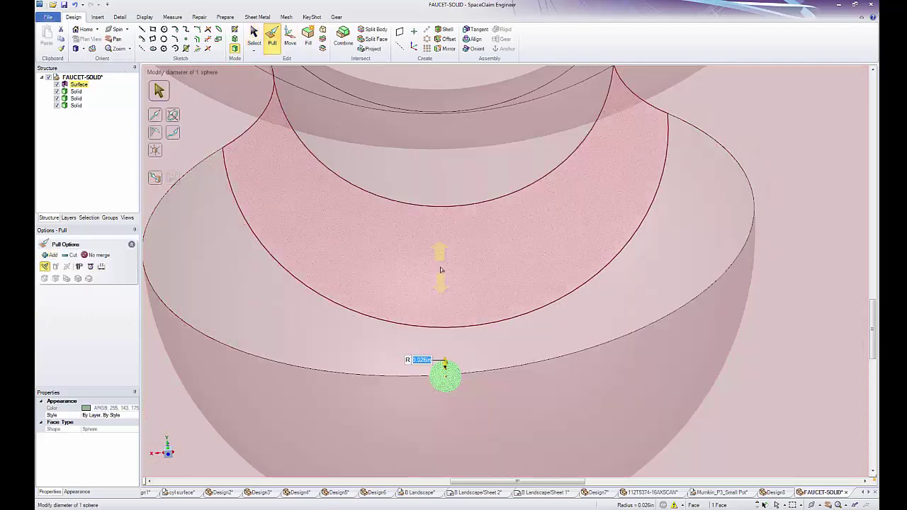
{"action": "left_click_drag", "start_coordinate": [466, 293], "coordinate": [479, 229]}
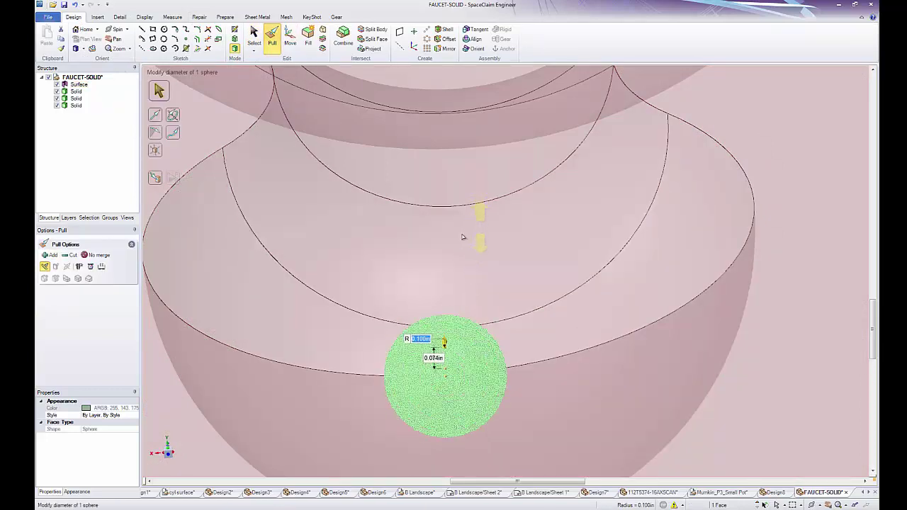
Insert a sphere about 0.33 in in diameter centred on the lower rim defect of the right arm's ball pocket.
{"action": "left_click", "coordinate": [289, 39]}
{"action": "middle_click_drag", "start_coordinate": [435, 212], "coordinate": [569, 275]}
{"action": "left_click_drag", "start_coordinate": [595, 290], "coordinate": [671, 241]}
{"action": "scroll", "coordinate": [670, 241], "scroll_direction": "down", "scroll_amount": 5}
{"action": "middle_click_drag", "start_coordinate": [659, 233], "coordinate": [743, 138]}
{"action": "key", "text": "Escape"}
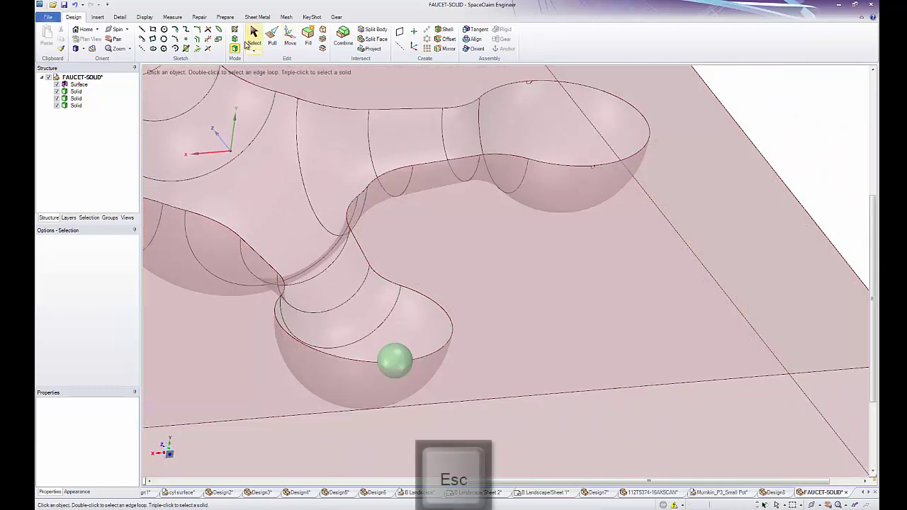
{"action": "left_click", "coordinate": [98, 17]}
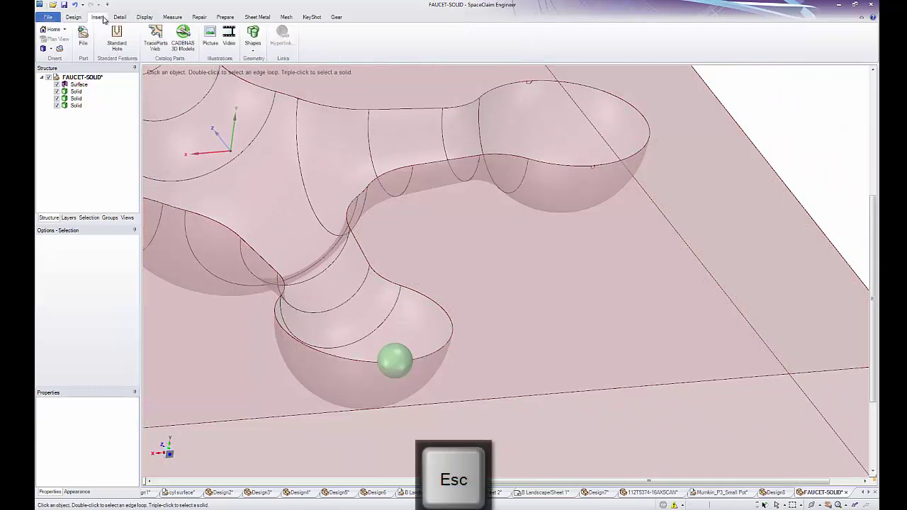
{"action": "left_click", "coordinate": [253, 39]}
{"action": "left_click", "coordinate": [268, 80]}
{"action": "scroll", "coordinate": [587, 277], "scroll_direction": "up", "scroll_amount": 5}
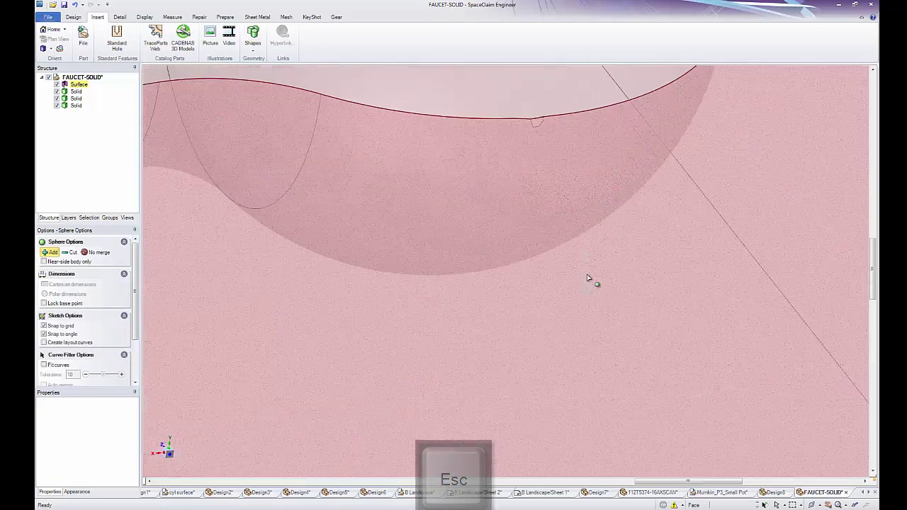
{"action": "scroll", "coordinate": [588, 278], "scroll_direction": "down", "scroll_amount": 3}
{"action": "left_click", "coordinate": [542, 226]}
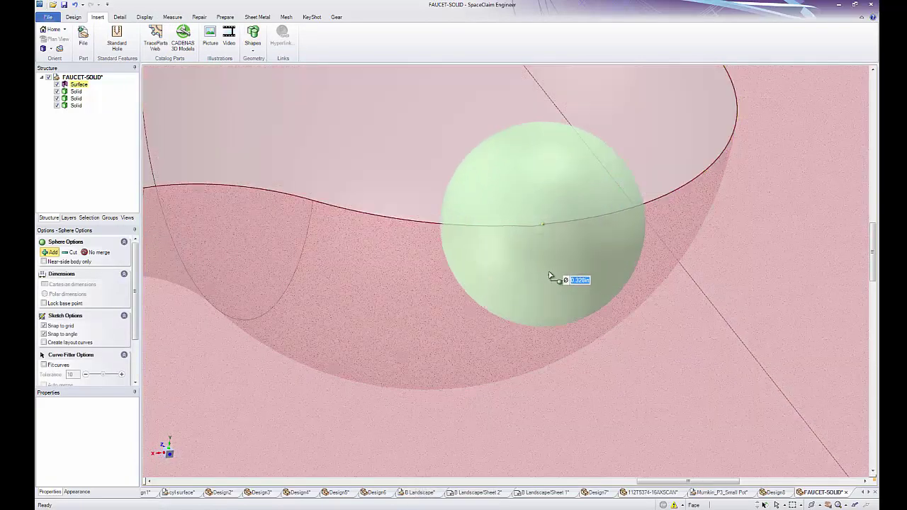
{"action": "left_click", "coordinate": [550, 276]}
{"action": "scroll", "coordinate": [547, 271], "scroll_direction": "down", "scroll_amount": 5}
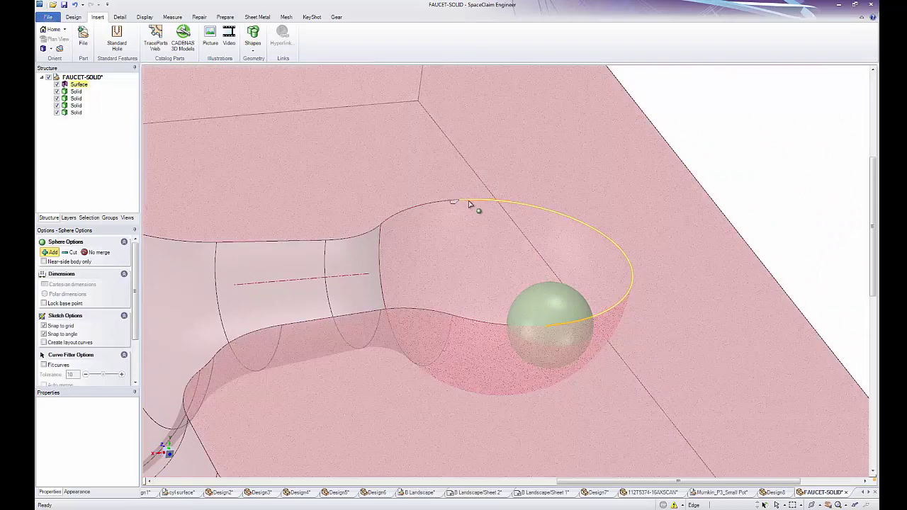
Insert another sphere about 0.38 in in diameter centred on the upper rim defect of the right arm's ball pocket.
{"action": "left_click", "coordinate": [458, 201]}
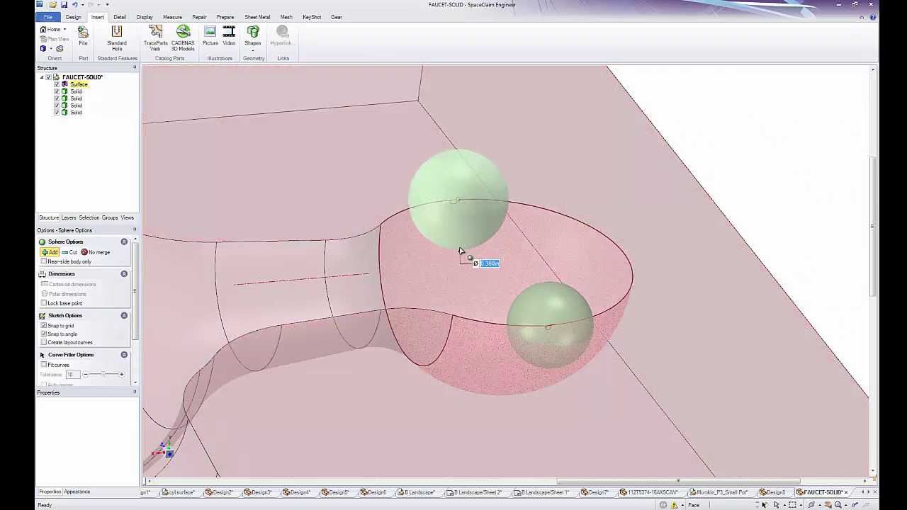
{"action": "left_click", "coordinate": [469, 226]}
{"action": "middle_click_drag", "start_coordinate": [482, 246], "coordinate": [392, 193]}
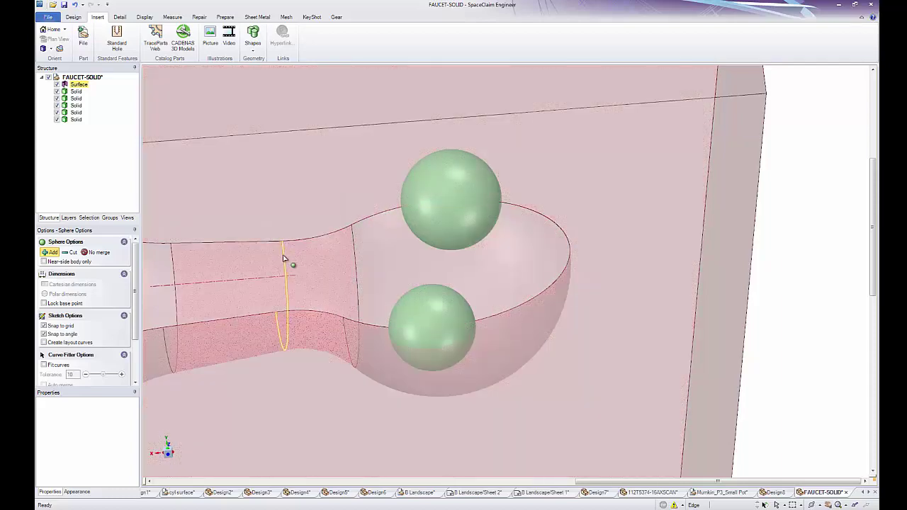
{"action": "middle_click_drag", "start_coordinate": [361, 245], "coordinate": [379, 255]}
{"action": "key", "text": "v"}
{"action": "left_click", "coordinate": [411, 269]}
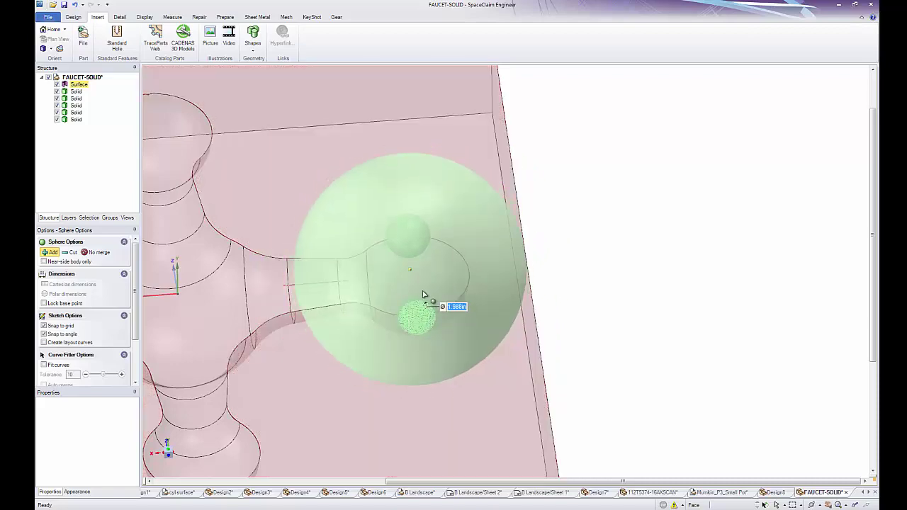
{"action": "key", "text": "Escape"}
Insert a sphere centred on the defect at the far rim of the upper arm's ball pocket.
{"action": "middle_click_drag", "start_coordinate": [409, 273], "coordinate": [518, 290]}
{"action": "middle_click_drag", "start_coordinate": [336, 206], "coordinate": [304, 183]}
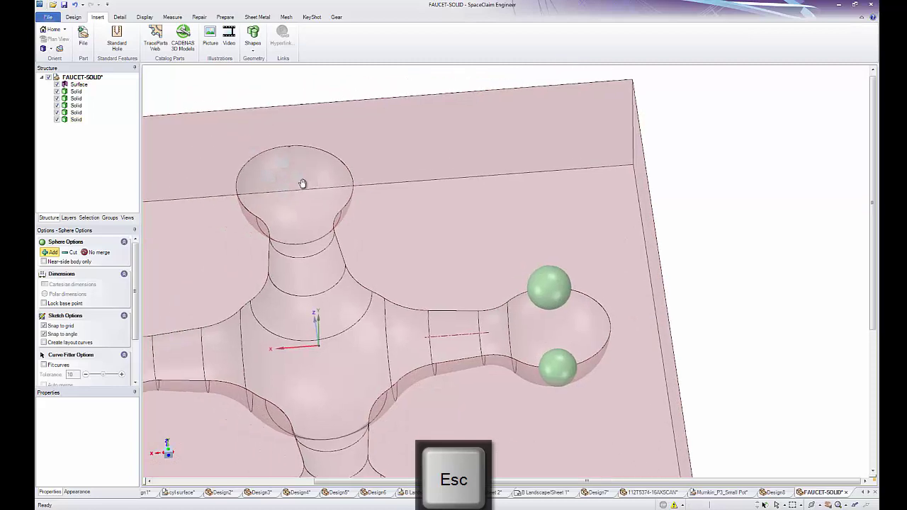
{"action": "scroll", "coordinate": [304, 182], "scroll_direction": "up", "scroll_amount": 10}
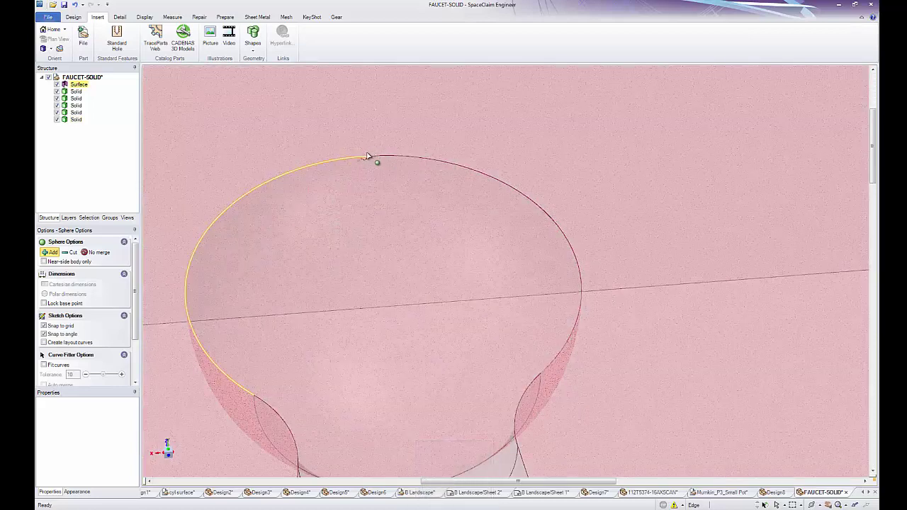
{"action": "left_click", "coordinate": [367, 156]}
{"action": "left_click", "coordinate": [394, 247]}
{"action": "scroll", "coordinate": [387, 138], "scroll_direction": "down", "scroll_amount": 5}
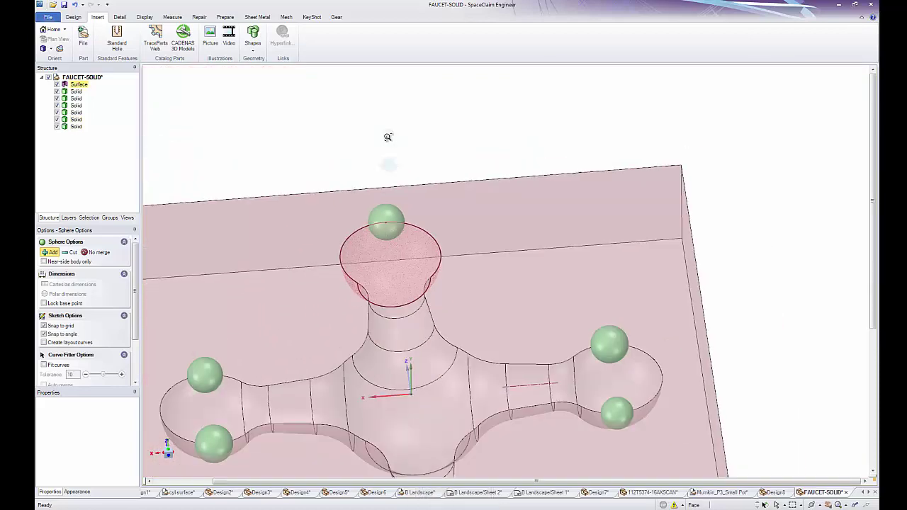
Add a sphere about 0.49 in in diameter over the small sphere on the lower arm's pocket rim.
{"action": "middle_click_drag", "start_coordinate": [415, 236], "coordinate": [429, 203]}
{"action": "scroll", "coordinate": [430, 365], "scroll_direction": "up", "scroll_amount": 4}
{"action": "scroll", "coordinate": [429, 365], "scroll_direction": "up", "scroll_amount": 2}
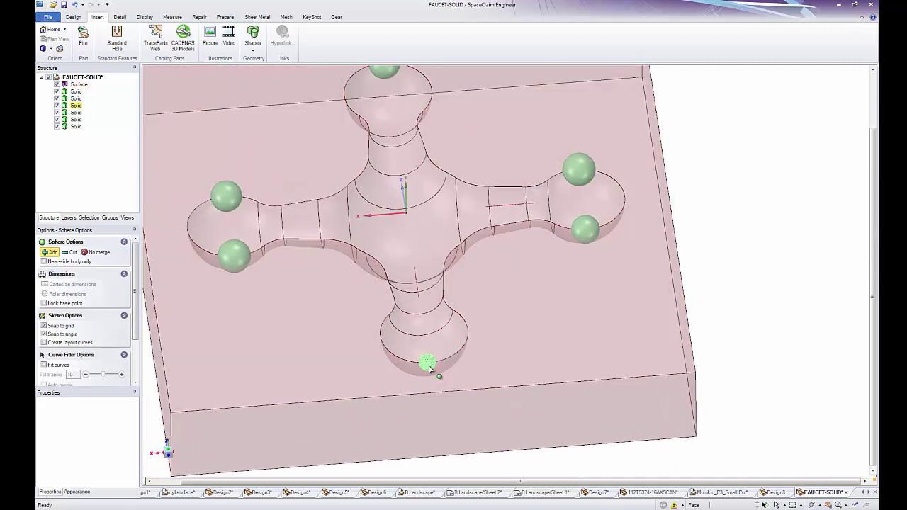
{"action": "left_click", "coordinate": [429, 366]}
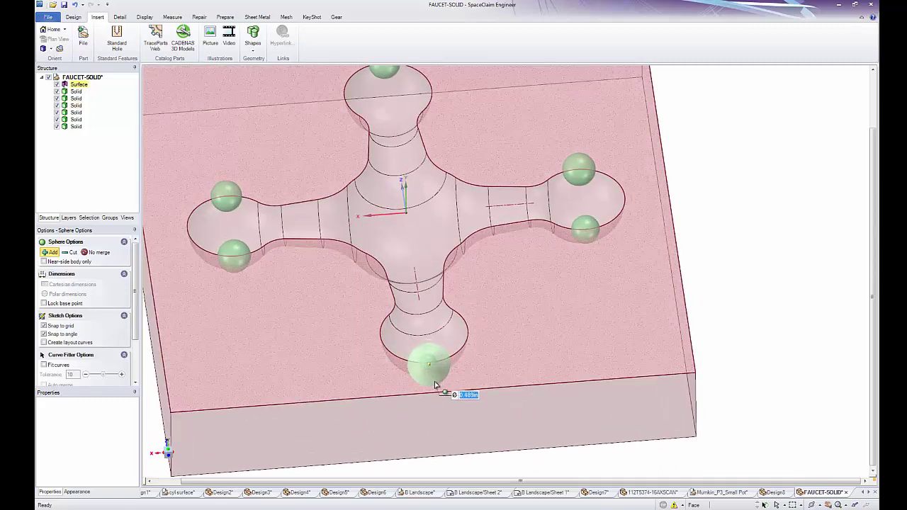
{"action": "left_click", "coordinate": [464, 378]}
{"action": "scroll", "coordinate": [462, 374], "scroll_direction": "down", "scroll_amount": 3}
{"action": "mouse_move", "coordinate": [462, 374]}
{"action": "middle_mouse_down"}
{"action": "mouse_move", "coordinate": [538, 380]}
{"action": "mouse_move", "coordinate": [461, 370]}
{"action": "middle_mouse_up"}
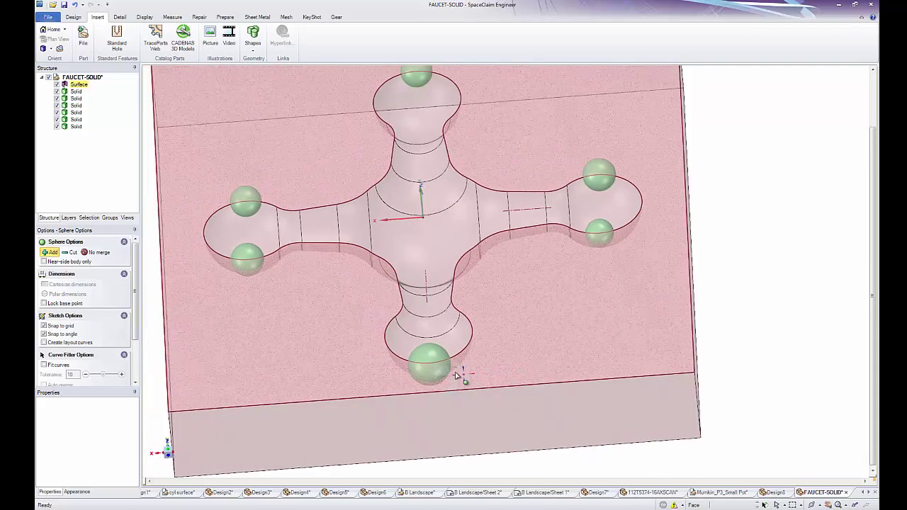
{"action": "scroll", "coordinate": [461, 347], "scroll_direction": "down", "scroll_amount": 3}
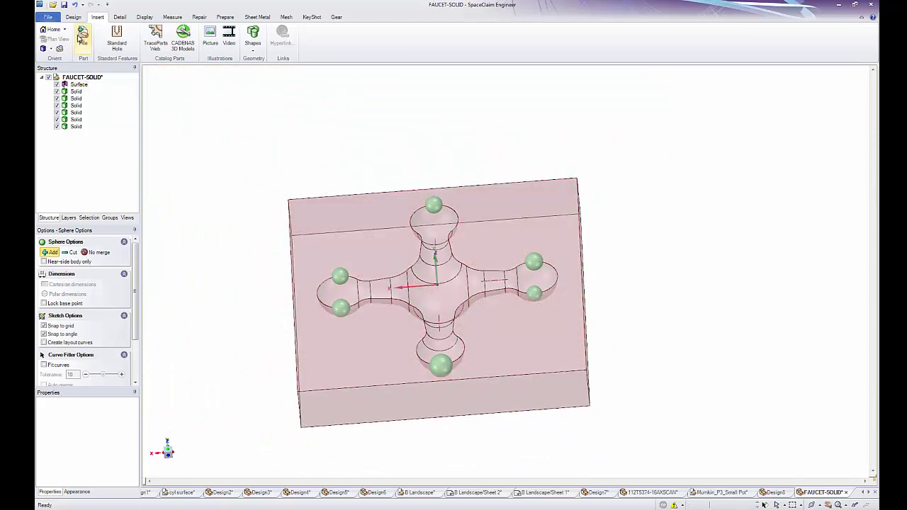
Select the surface body together with all the sphere solids and merge them into one solid with Combine.
{"action": "left_click", "coordinate": [74, 17]}
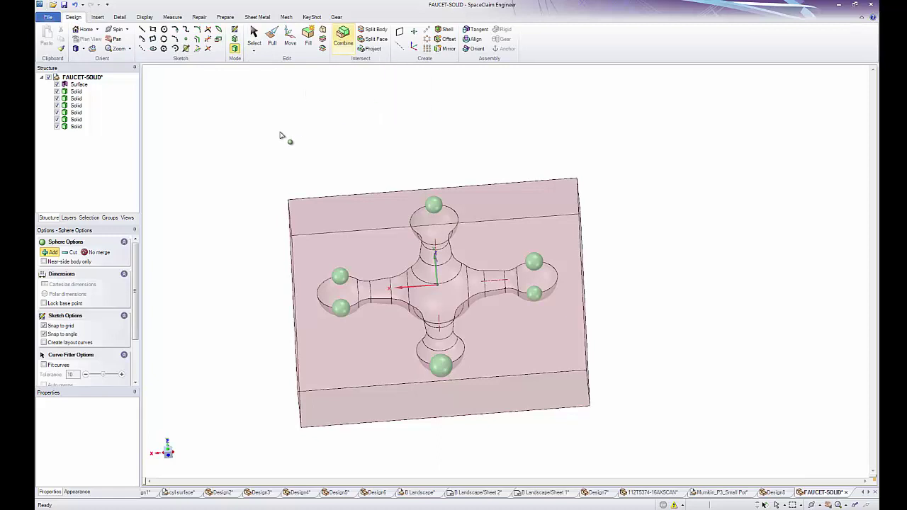
{"action": "key", "text": "s"}
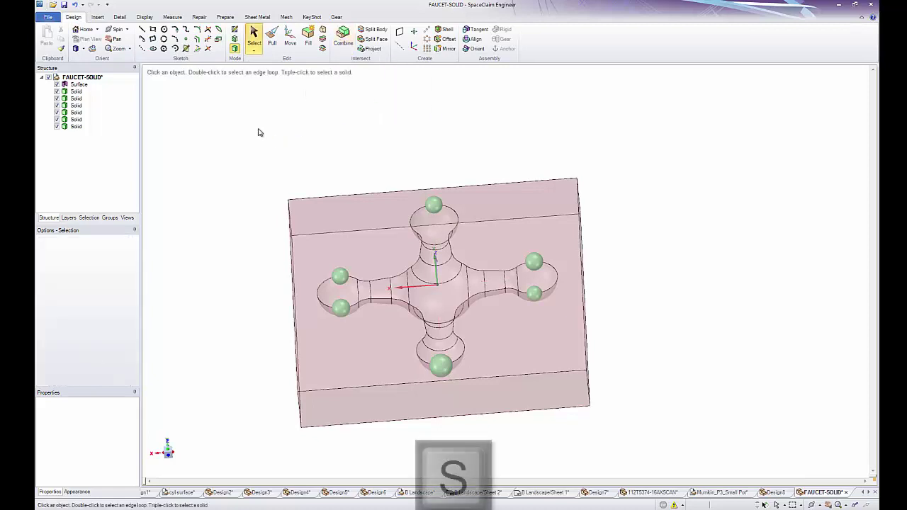
{"action": "left_click_drag", "start_coordinate": [246, 125], "coordinate": [645, 448]}
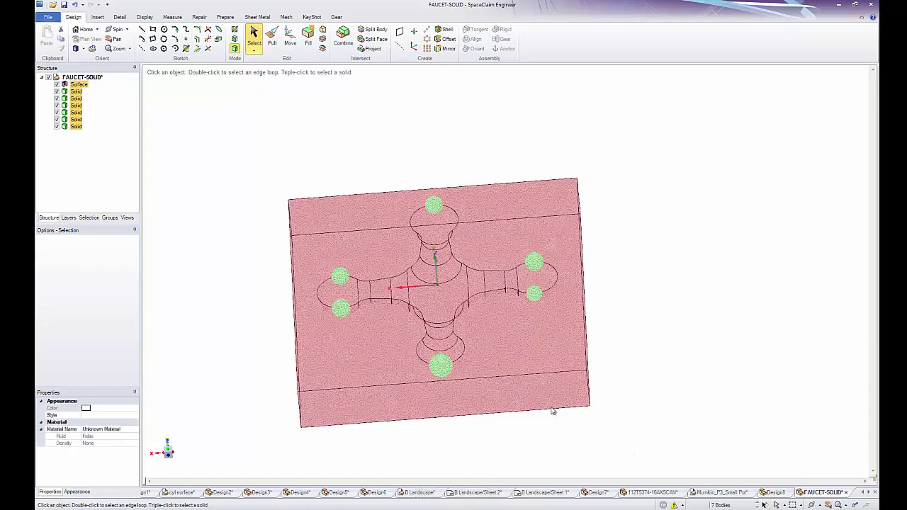
{"action": "left_click", "coordinate": [342, 37]}
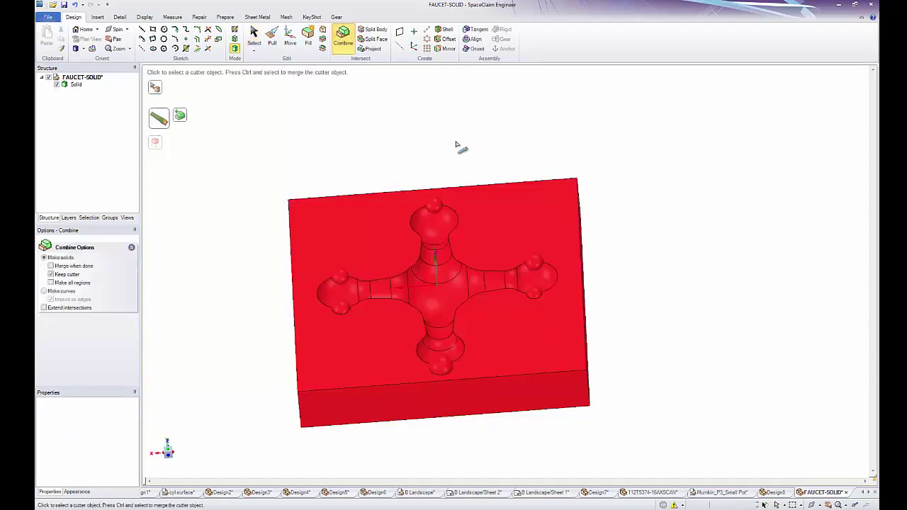
{"action": "mouse_move", "coordinate": [473, 253]}
{"action": "middle_mouse_down"}
{"action": "mouse_move", "coordinate": [518, 253]}
{"action": "mouse_move", "coordinate": [474, 248]}
{"action": "middle_mouse_up"}
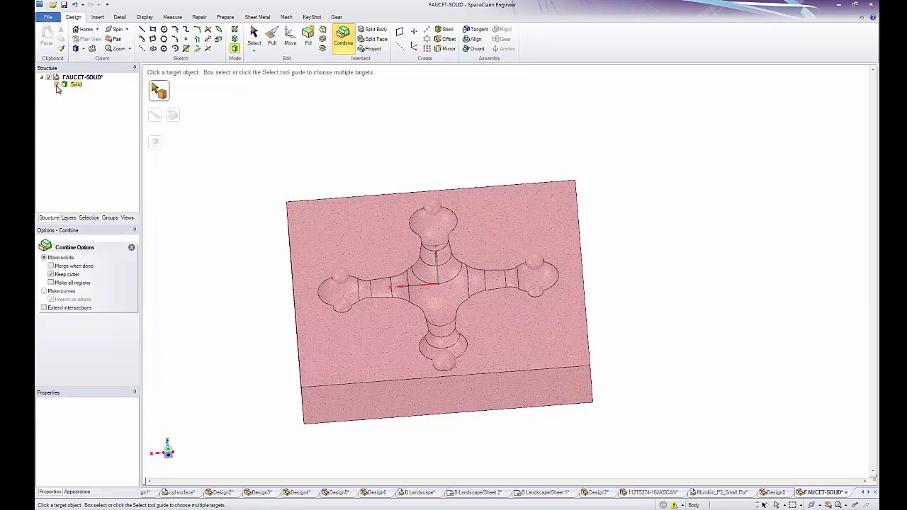
Cut a section view through the middle of the block and inspect how the upper arm's sphere joins the pocket, then return to 3D mode.
{"action": "key", "text": "s"}
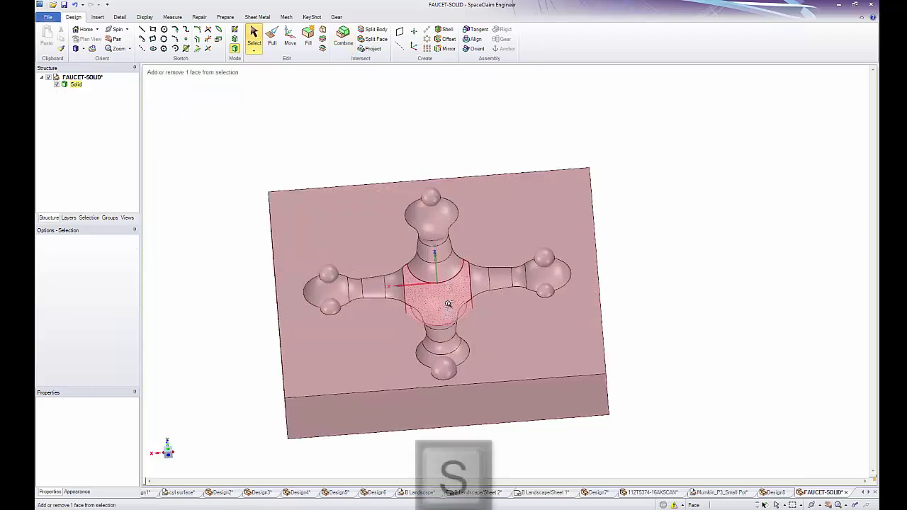
{"action": "scroll", "coordinate": [440, 303], "scroll_direction": "up", "scroll_amount": 3}
{"action": "mouse_move", "coordinate": [426, 270]}
{"action": "middle_mouse_down"}
{"action": "mouse_move", "coordinate": [444, 266]}
{"action": "mouse_move", "coordinate": [431, 257]}
{"action": "middle_mouse_up"}
{"action": "left_click", "coordinate": [424, 258]}
{"action": "left_click", "coordinate": [234, 42]}
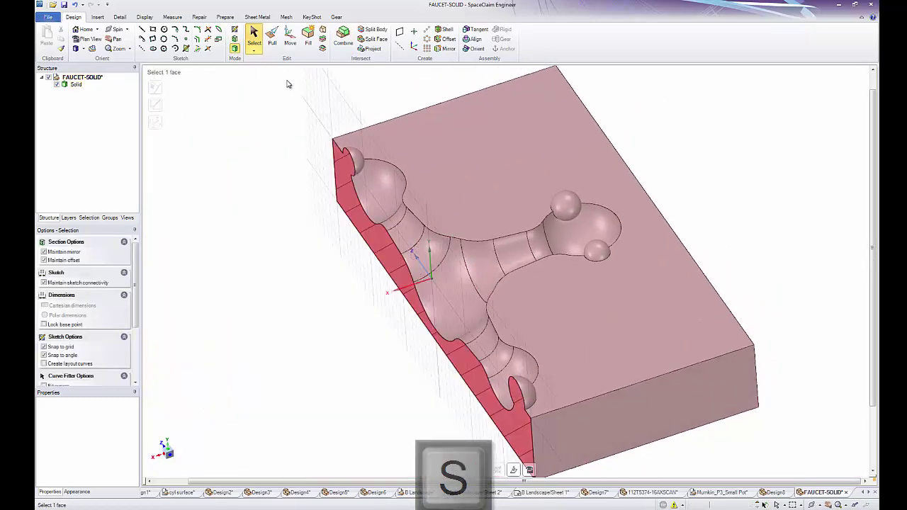
{"action": "scroll", "coordinate": [346, 237], "scroll_direction": "up", "scroll_amount": 3}
{"action": "scroll", "coordinate": [346, 237], "scroll_direction": "up", "scroll_amount": 3}
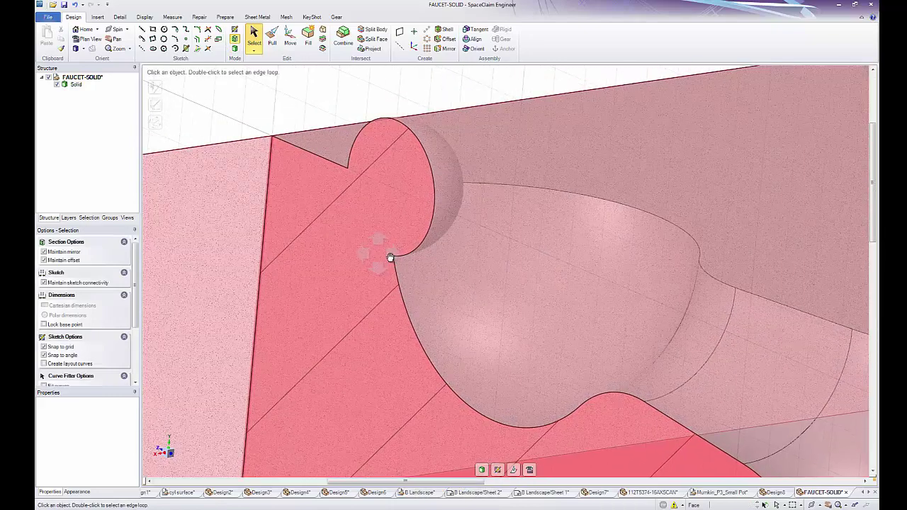
{"action": "middle_click_drag", "start_coordinate": [391, 257], "coordinate": [462, 198]}
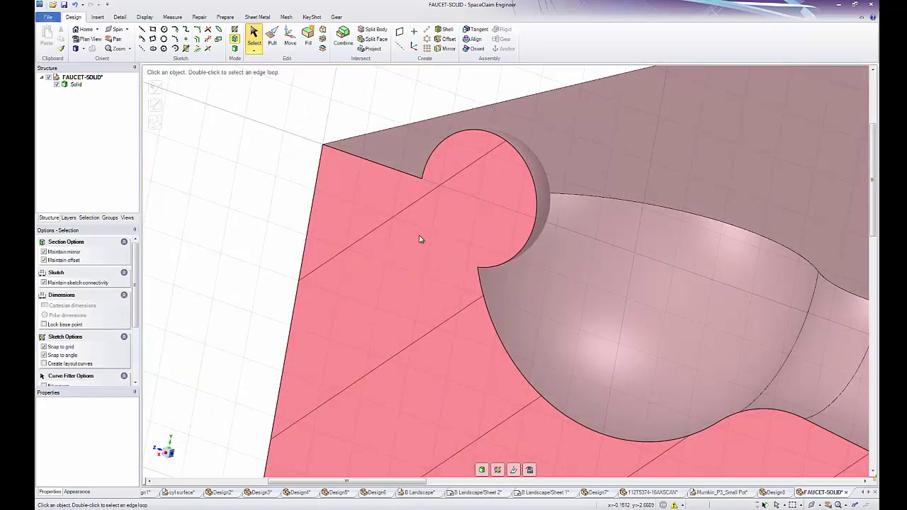
{"action": "middle_click_drag", "start_coordinate": [419, 239], "coordinate": [367, 232]}
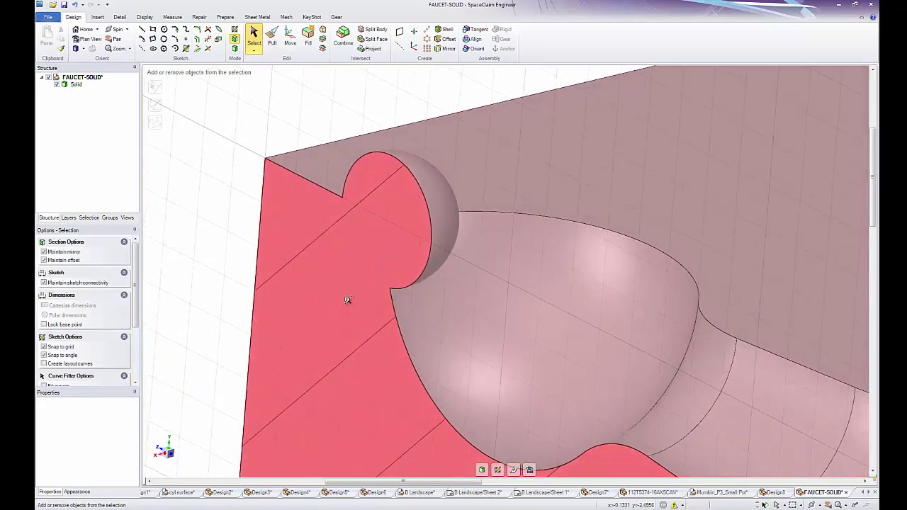
{"action": "scroll", "coordinate": [348, 300], "scroll_direction": "down", "scroll_amount": 10}
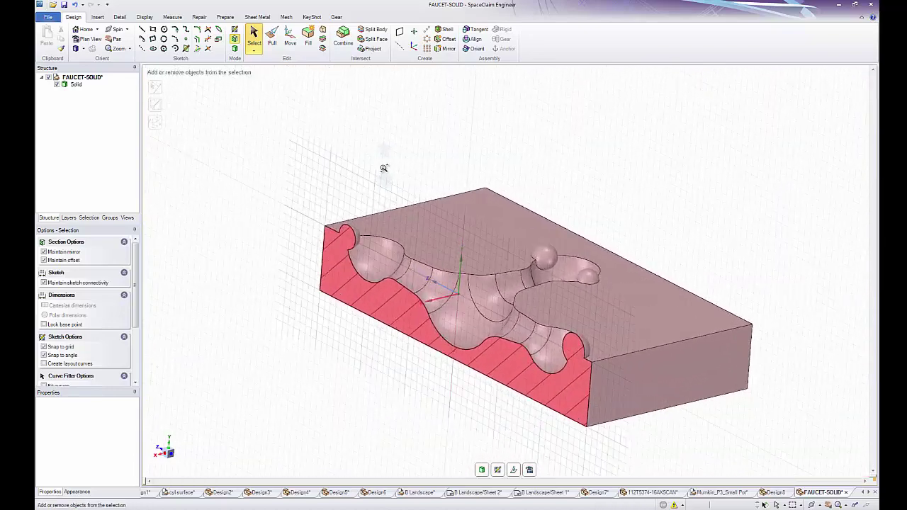
{"action": "key", "text": "d"}
Select the six spherical bump faces on the pocket rims and remove them with Fill.
{"action": "middle_click_drag", "start_coordinate": [404, 204], "coordinate": [362, 190]}
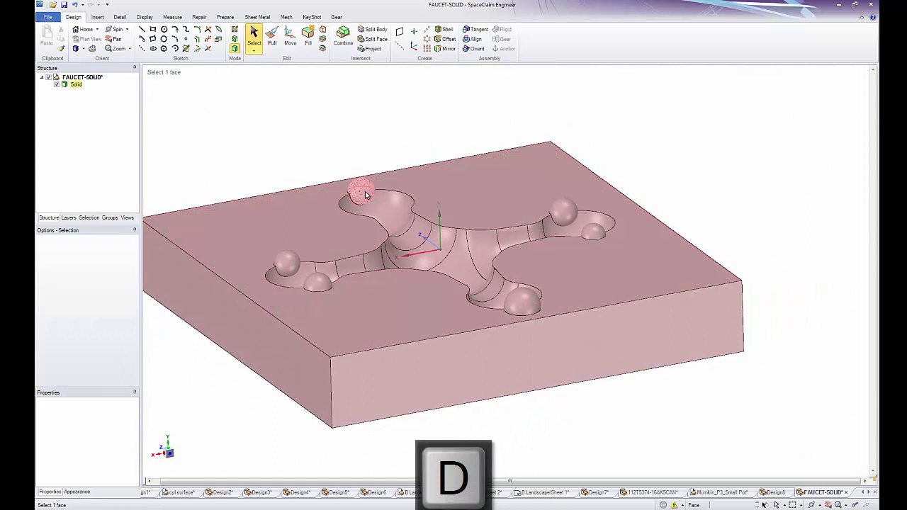
{"action": "left_click", "coordinate": [364, 194]}
{"action": "left_click", "coordinate": [293, 268], "text": "ctrl"}
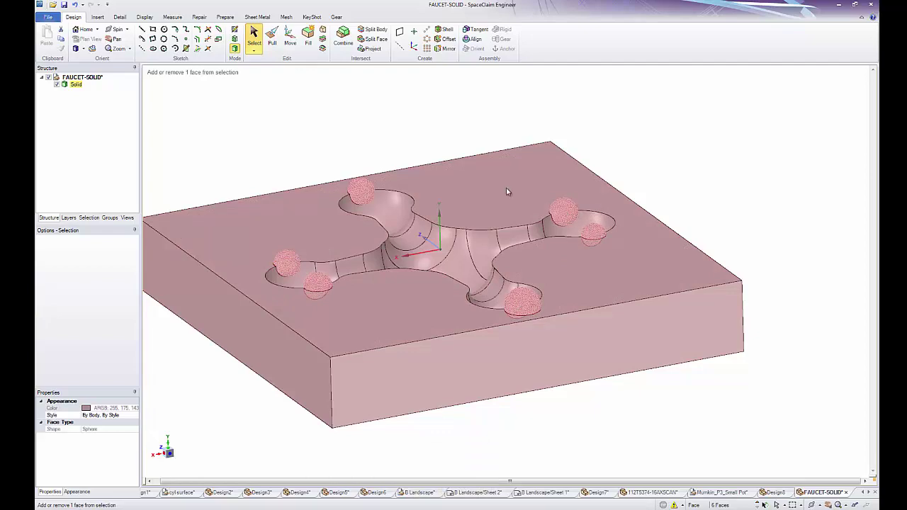
{"action": "left_click", "coordinate": [310, 44]}
{"action": "left_click", "coordinate": [500, 260]}
{"action": "middle_click_drag", "start_coordinate": [500, 261], "coordinate": [461, 250]}
Check the face type properties of the block's top face and the left arm's ball pocket, and review the repaired solid.
{"action": "left_click", "coordinate": [319, 216]}
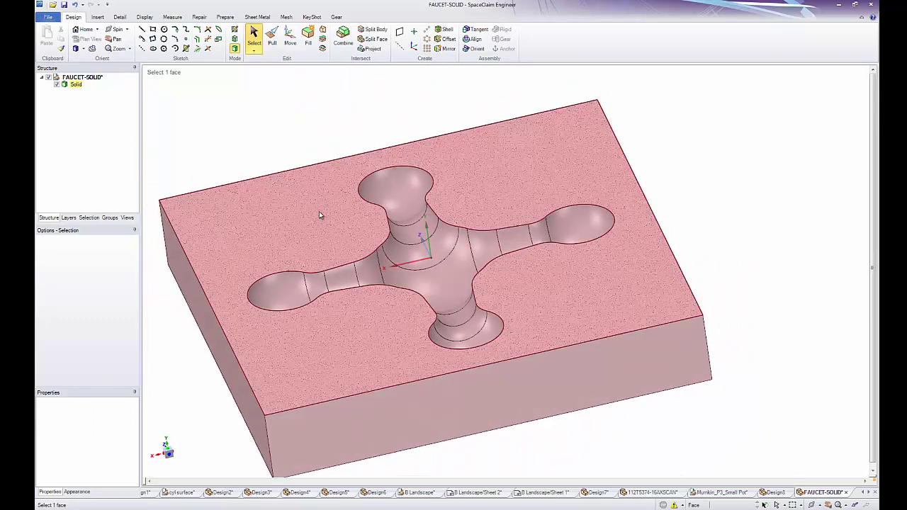
{"action": "left_click", "coordinate": [320, 215]}
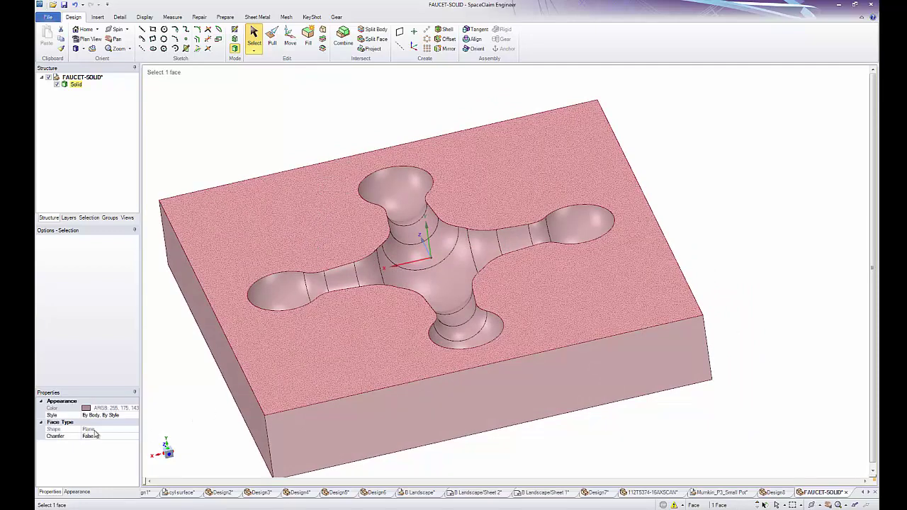
{"action": "left_click", "coordinate": [277, 296]}
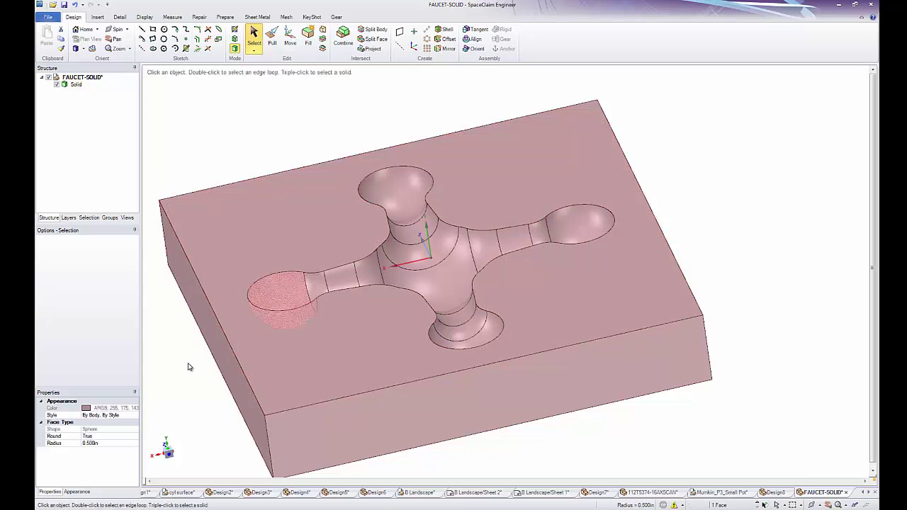
{"action": "left_click", "coordinate": [188, 367]}
{"action": "middle_click_drag", "start_coordinate": [189, 366], "coordinate": [234, 328]}
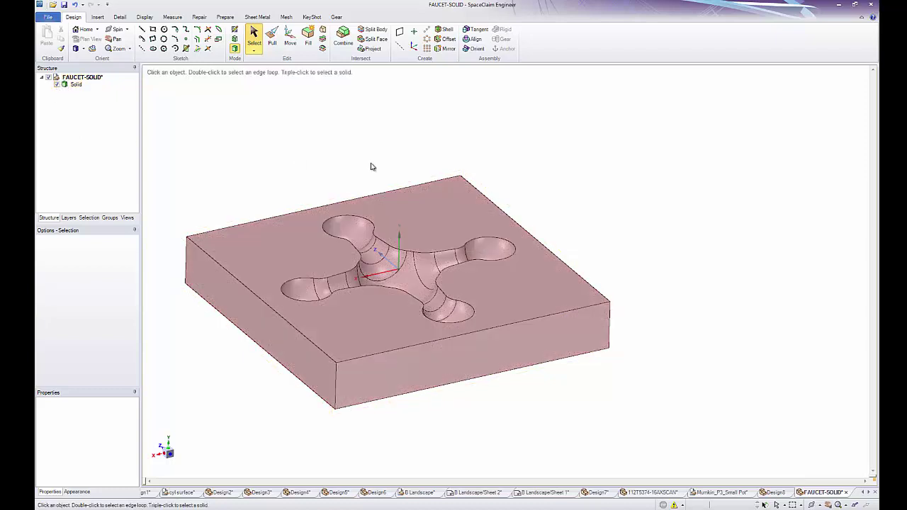
{"action": "middle_click_drag", "start_coordinate": [371, 166], "coordinate": [400, 165], "text": "shift"}
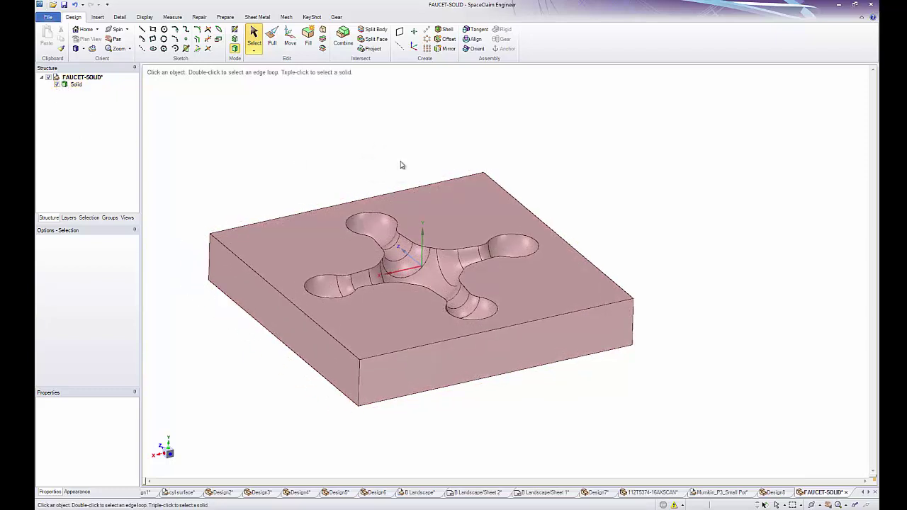